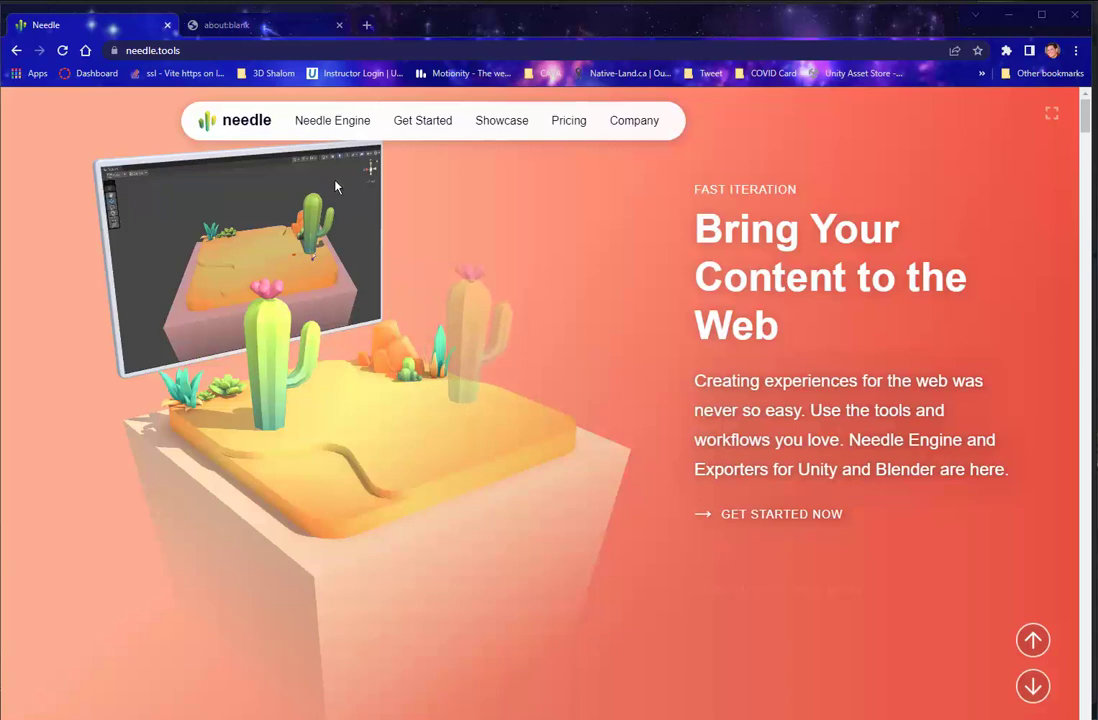
- Select blender-plugin-0.18.3.zip in Downloads\Needle and move the Explorer window down and right
{"action": "mouse_move", "coordinate": [335, 122]}
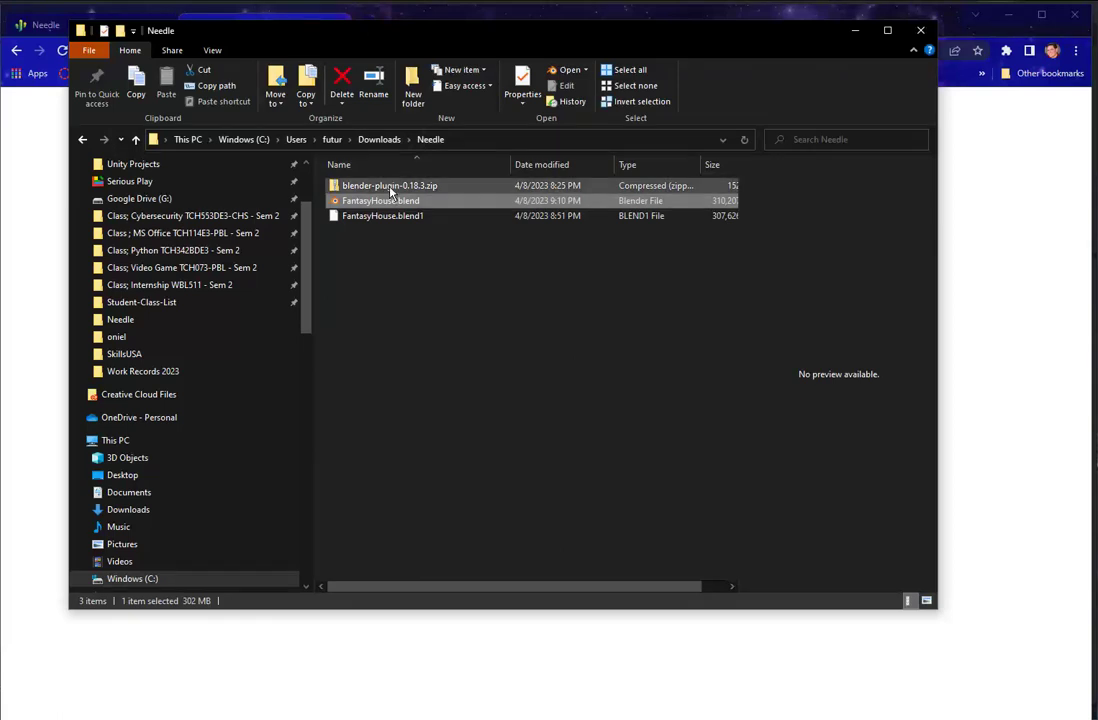
{"action": "left_click", "coordinate": [390, 187]}
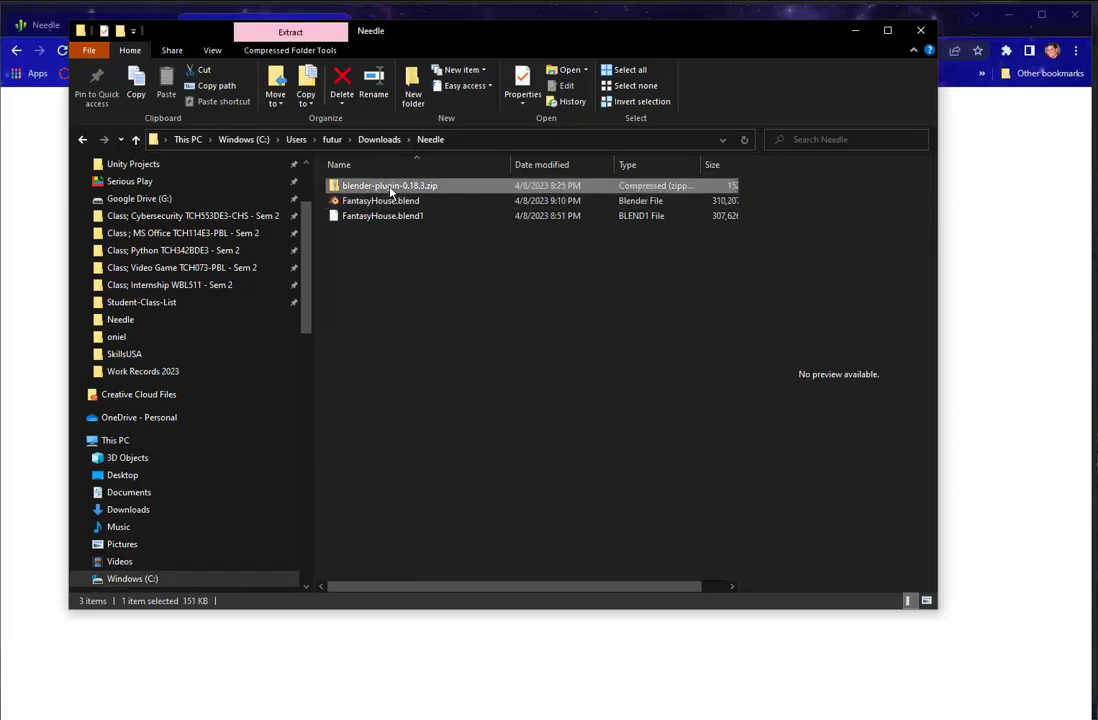
{"action": "left_click_drag", "start_coordinate": [441, 37], "coordinate": [478, 115]}
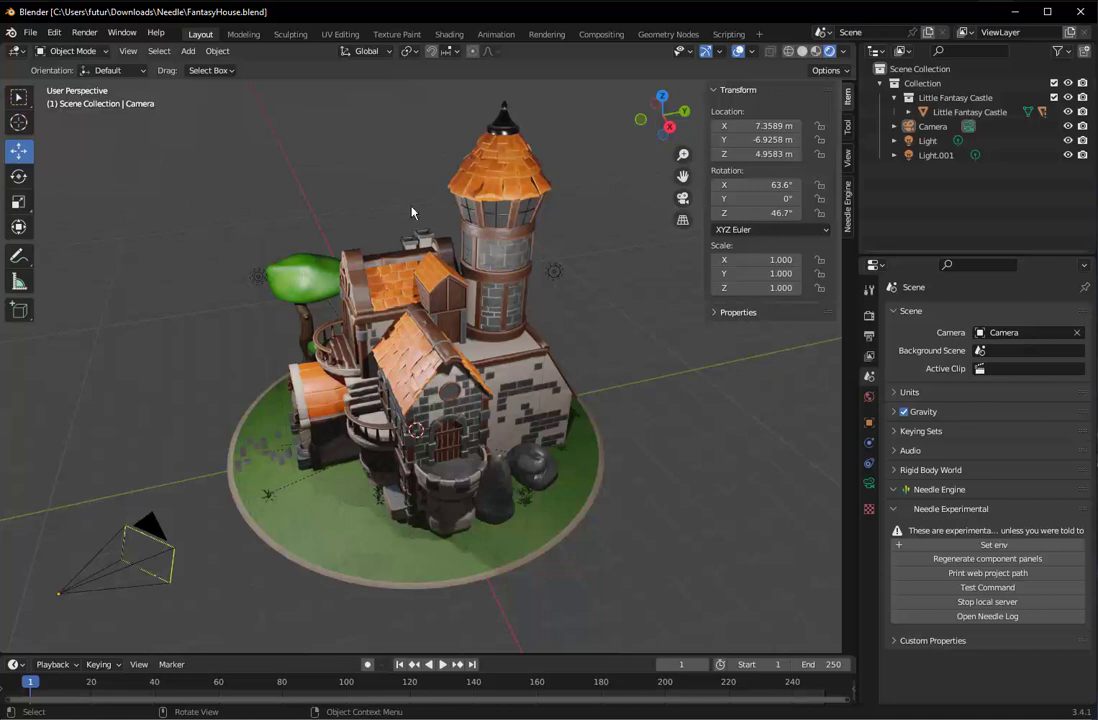
- Install blender-plugin-0.18.3.zip from Preferences > Add-ons and enable the Needle Engine Exporter
{"action": "left_click", "coordinate": [54, 34]}
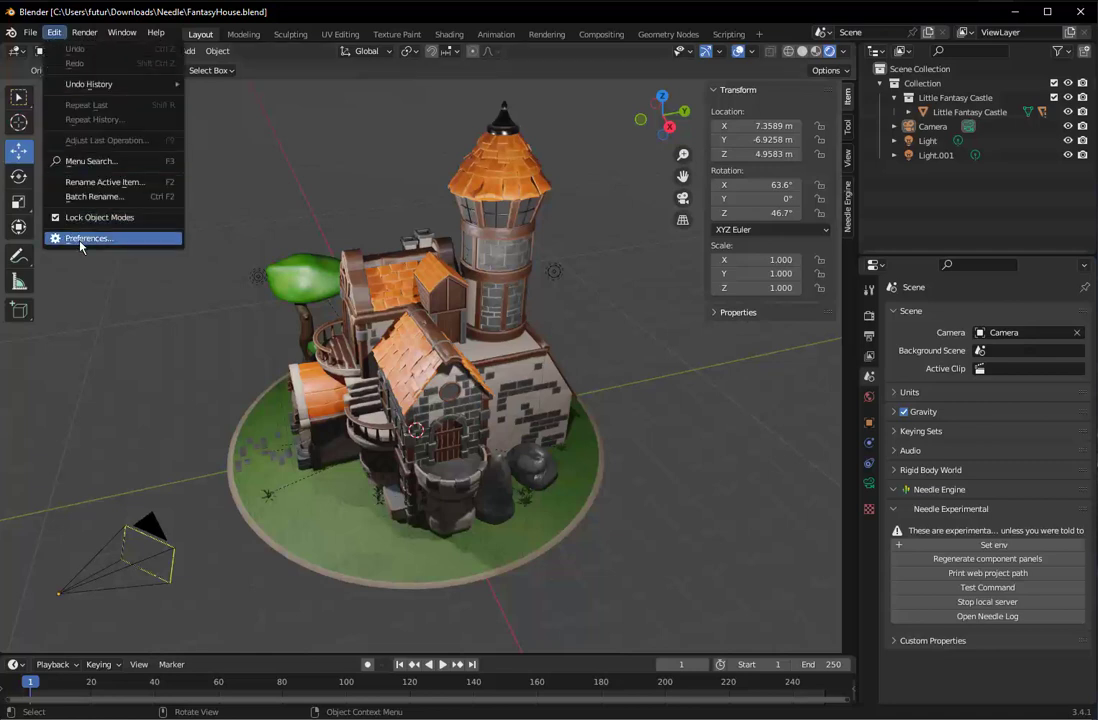
{"action": "left_click", "coordinate": [68, 206]}
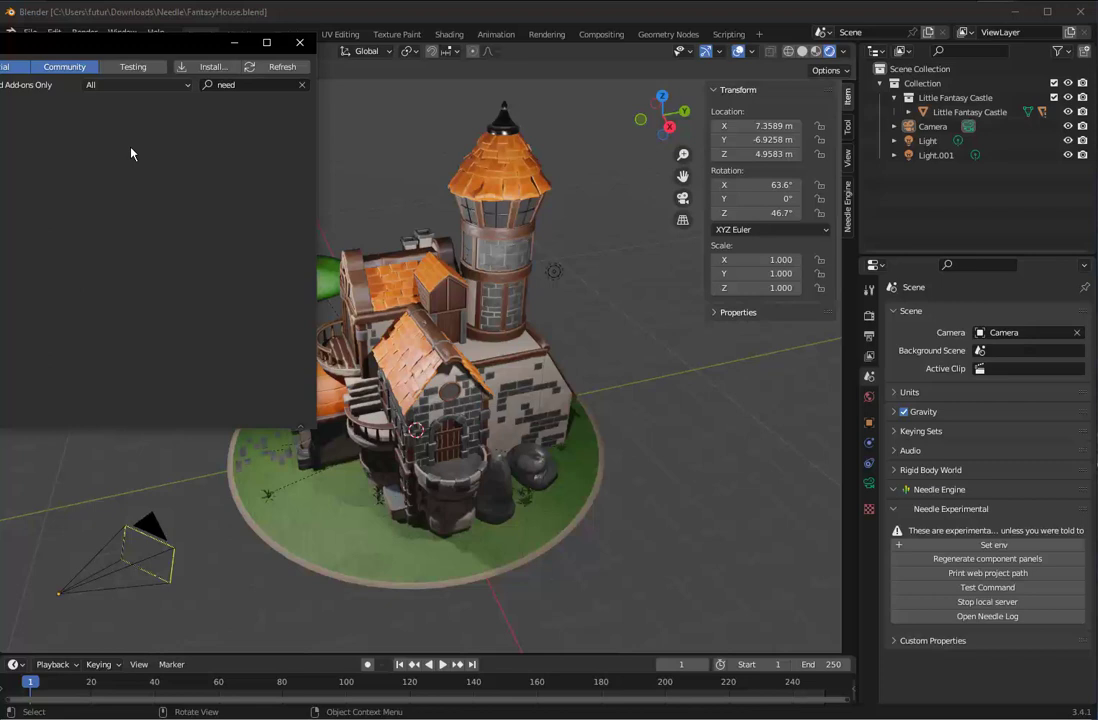
{"action": "left_click_drag", "start_coordinate": [100, 48], "coordinate": [389, 156]}
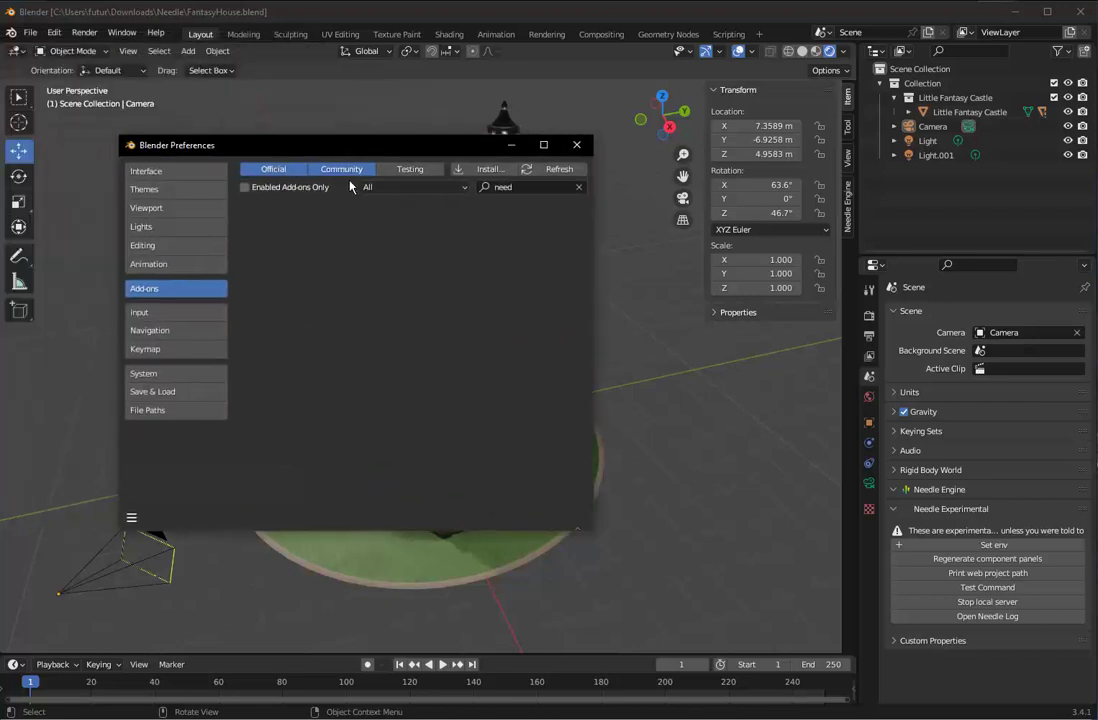
{"action": "left_click", "coordinate": [483, 169]}
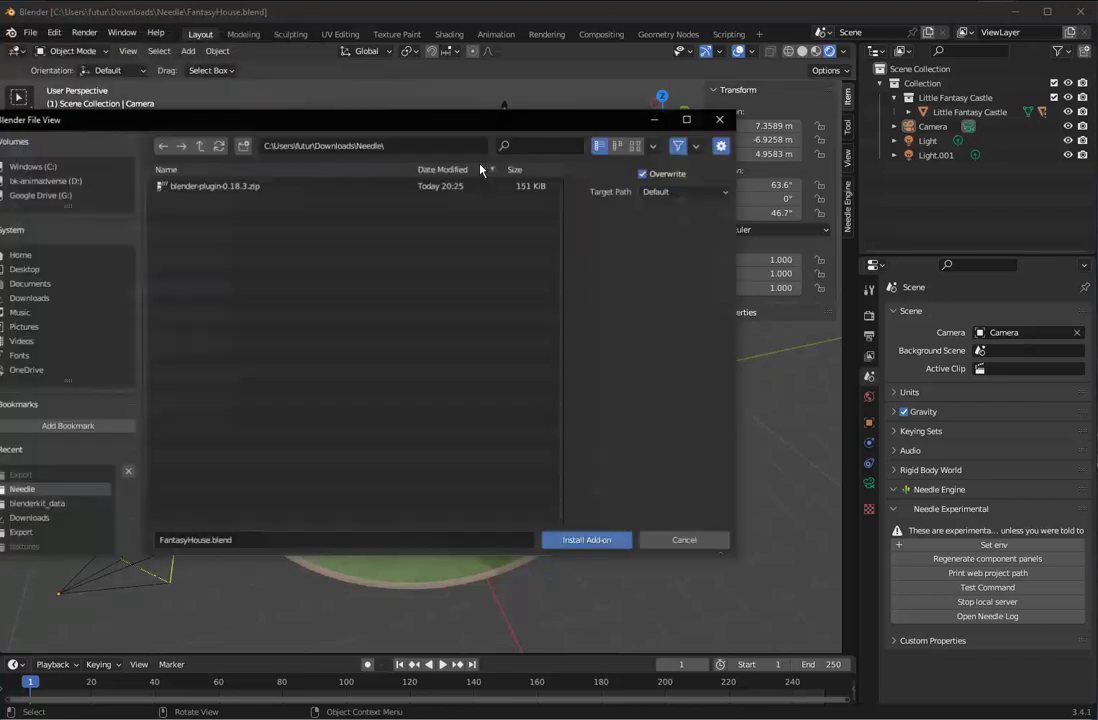
{"action": "left_click", "coordinate": [205, 185]}
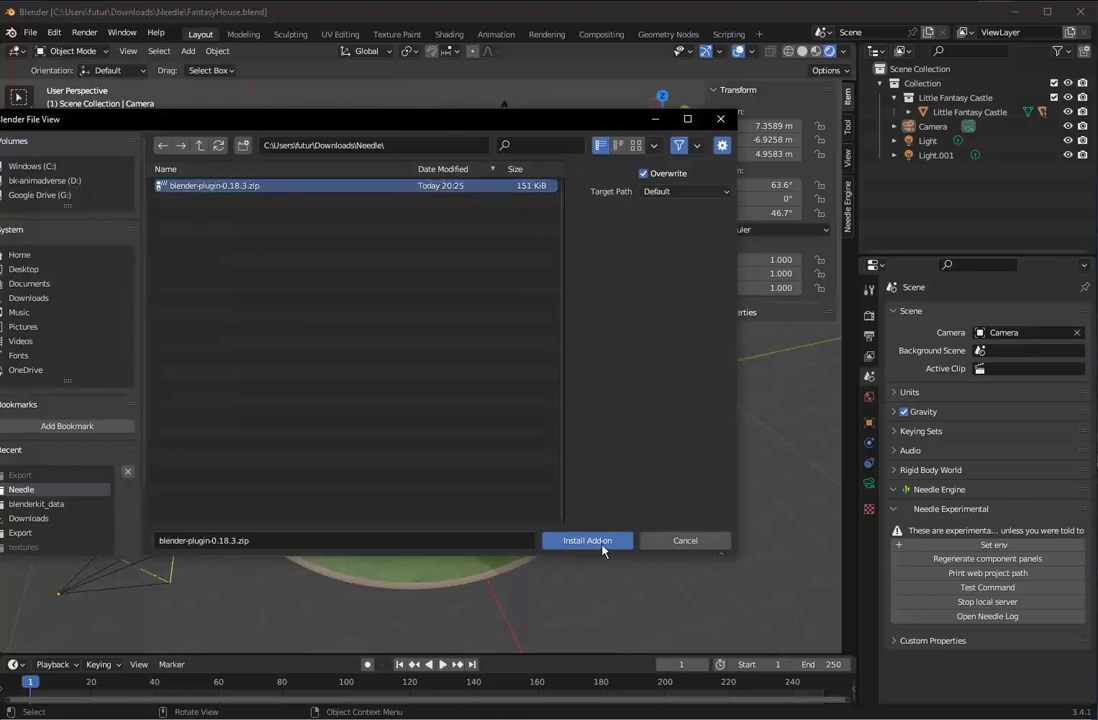
{"action": "left_click", "coordinate": [600, 542]}
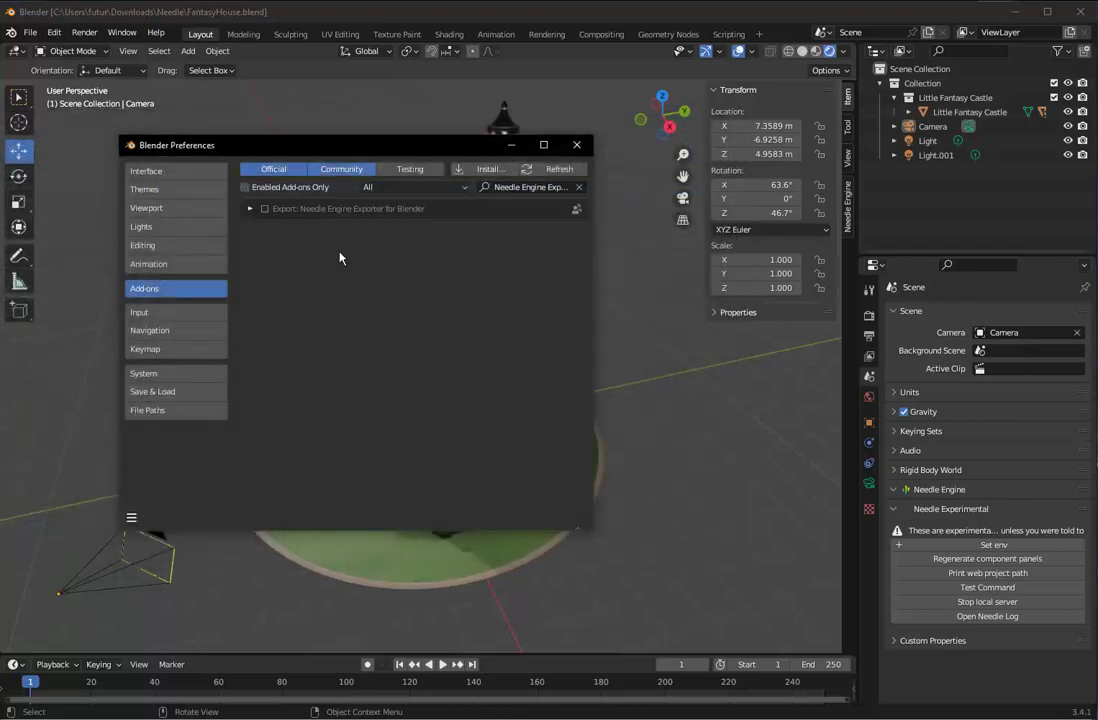
{"action": "left_click", "coordinate": [265, 210]}
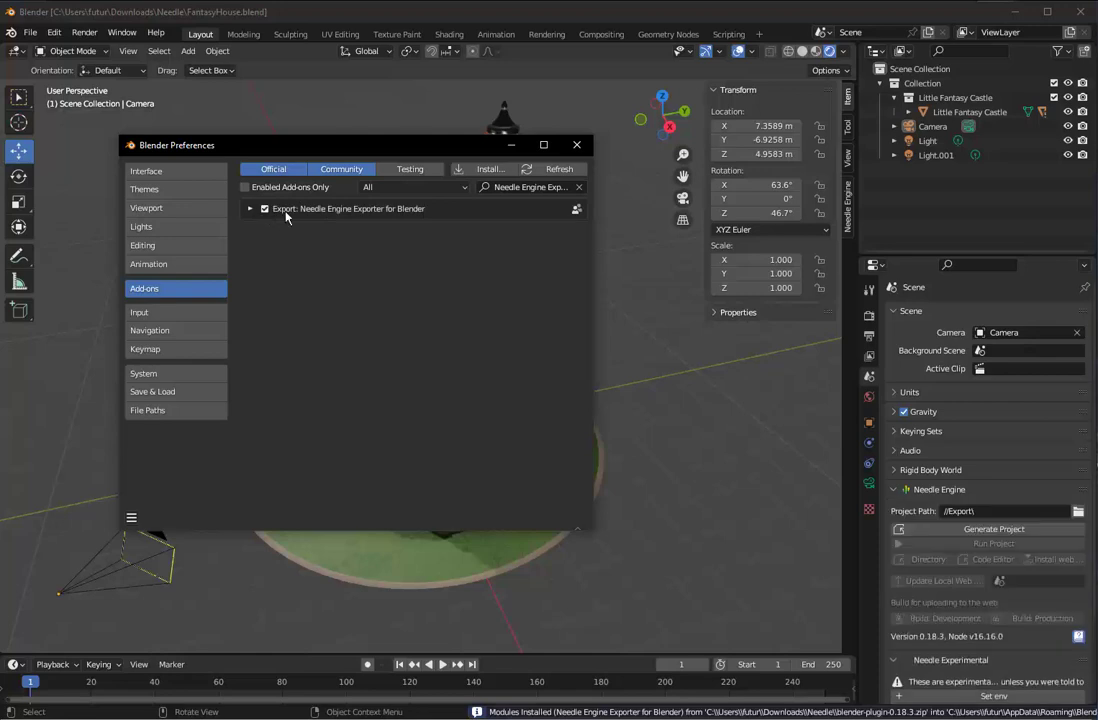
- Close Preferences and point the Needle project path to a new 'Export' folder
{"action": "left_click", "coordinate": [576, 145]}
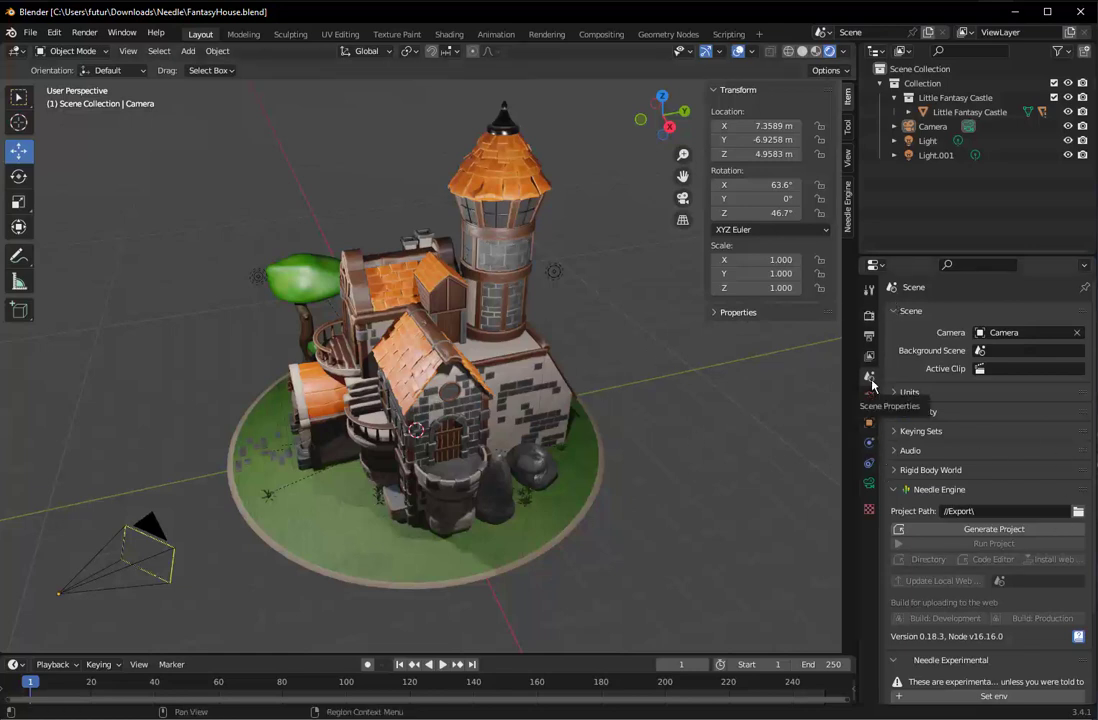
{"action": "left_click", "coordinate": [972, 511]}
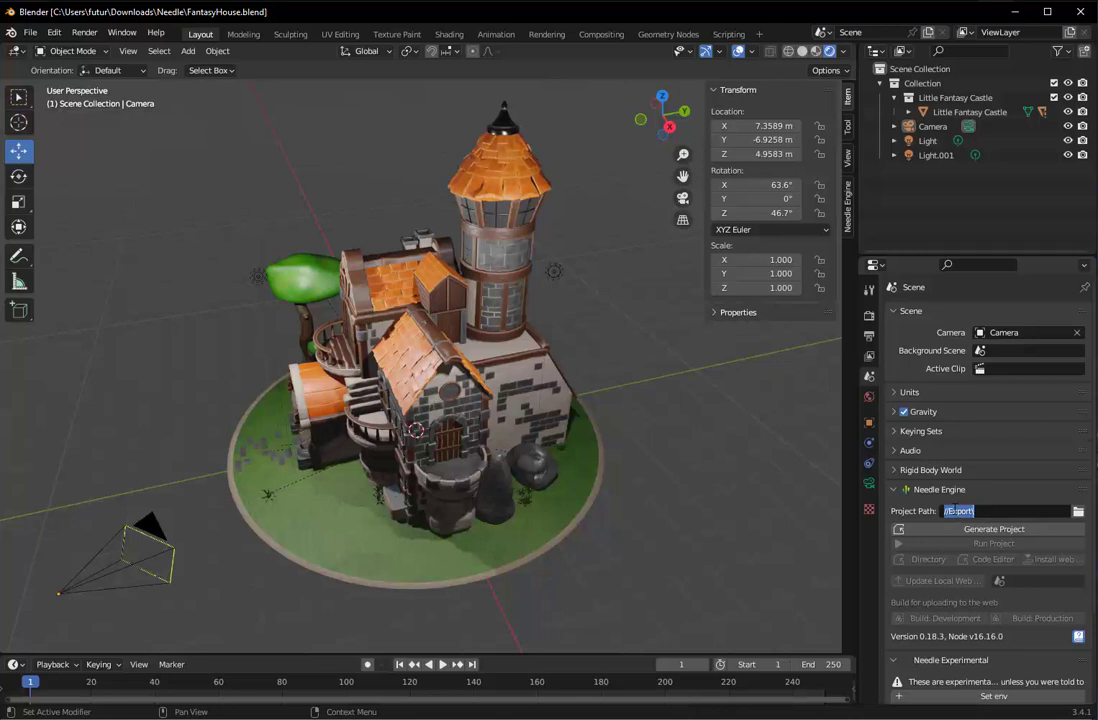
{"action": "left_click", "coordinate": [1077, 512]}
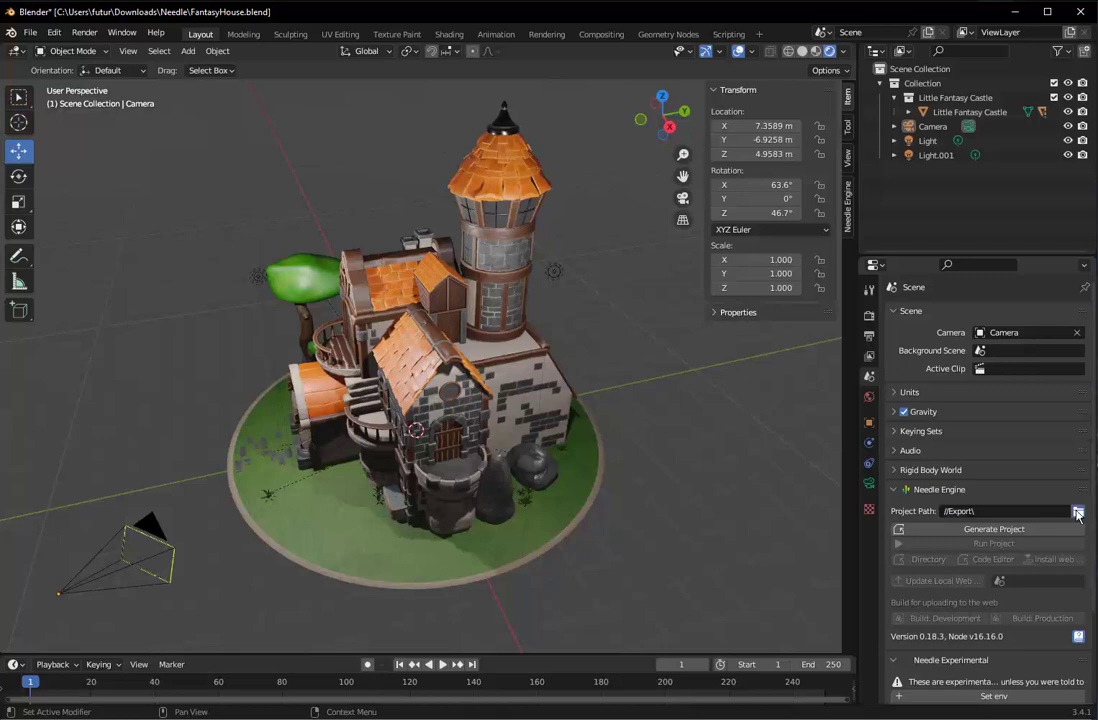
{"action": "left_click", "coordinate": [1077, 512]}
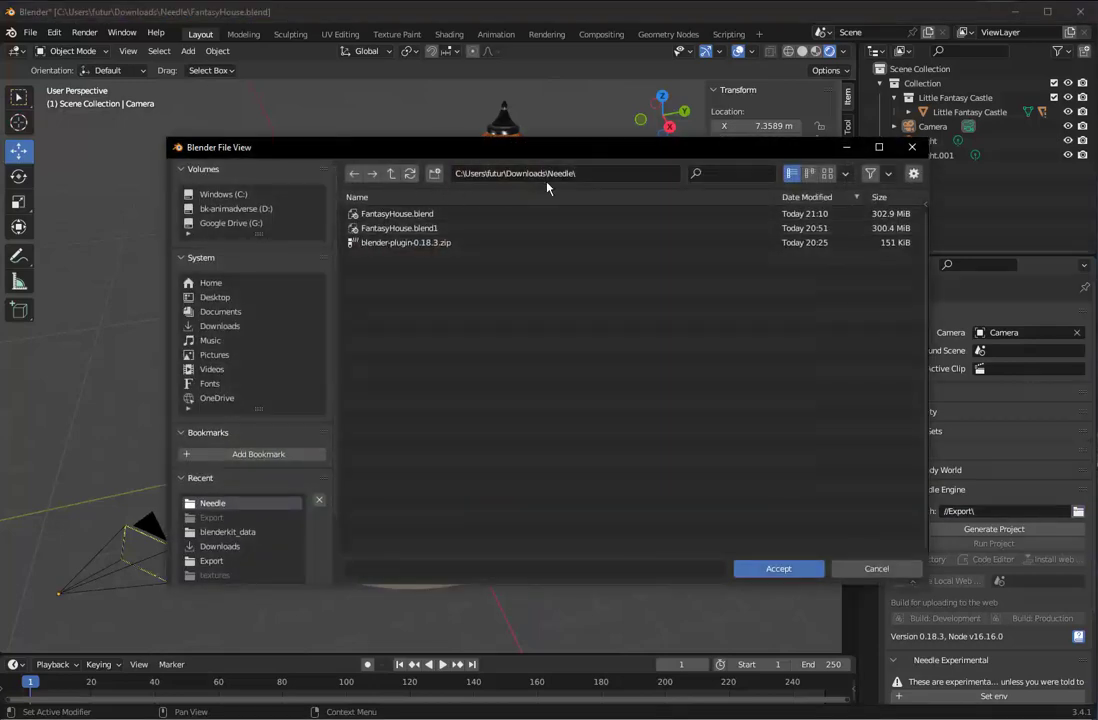
{"action": "left_click", "coordinate": [434, 174]}
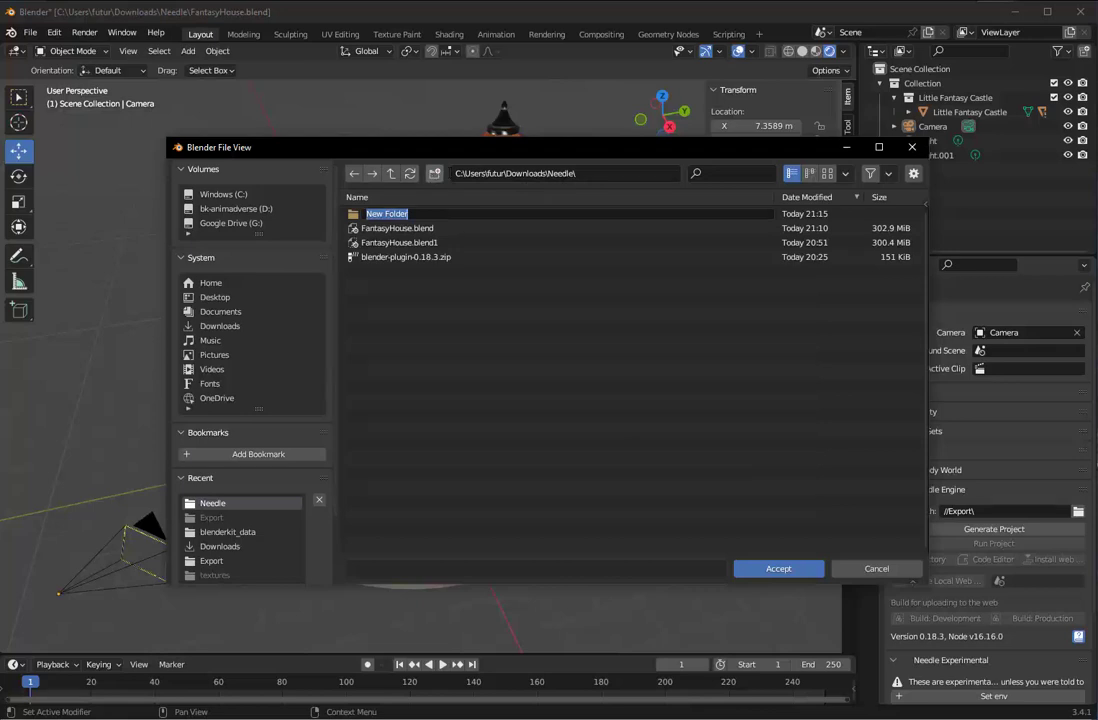
{"action": "type", "text": "Export"}
{"action": "key", "text": "Return"}
{"action": "key", "text": "Return"}
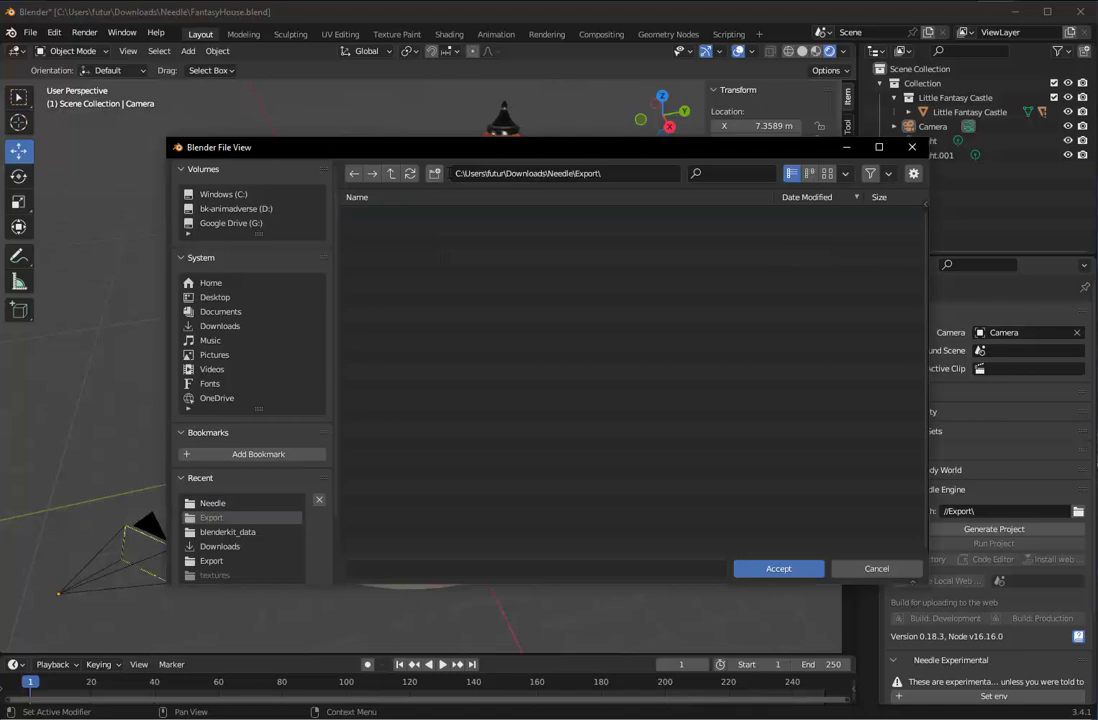
{"action": "left_click", "coordinate": [781, 569]}
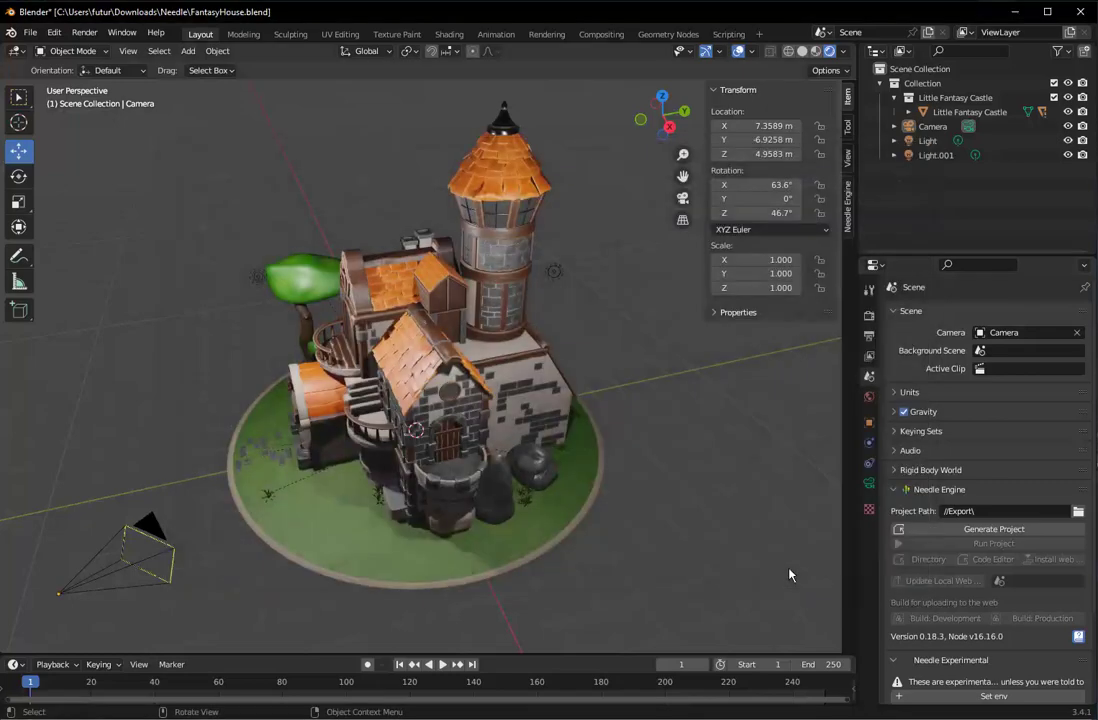
- Generate the Needle web project in Export and install its npm packages
{"action": "left_click", "coordinate": [1003, 530]}
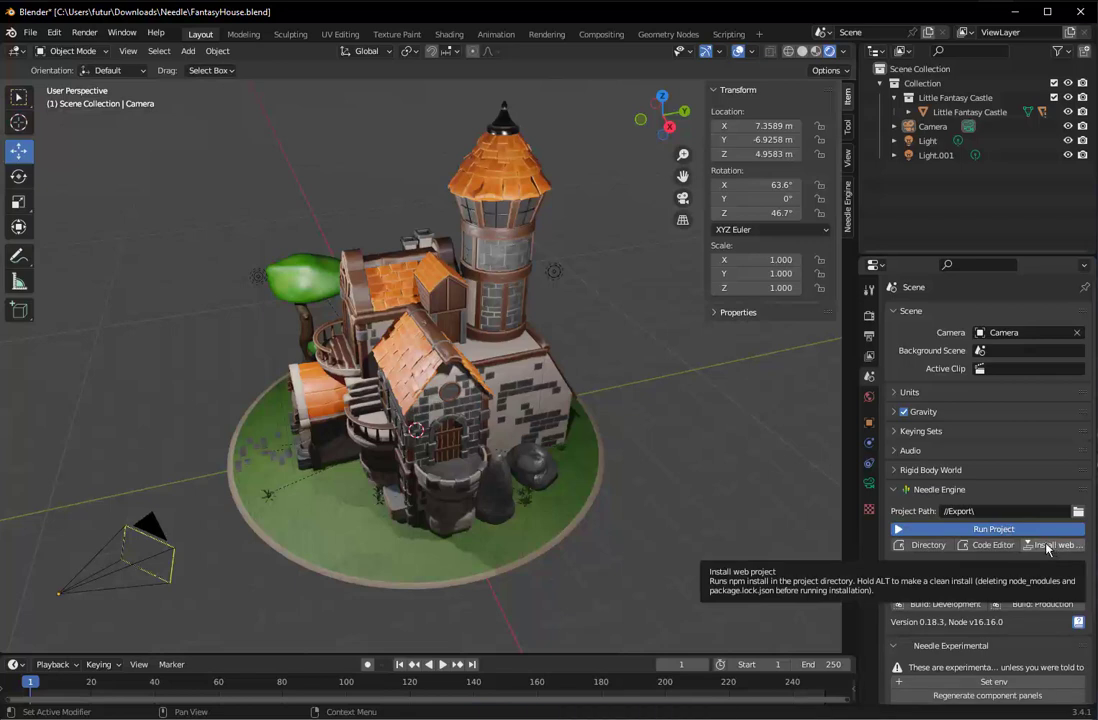
{"action": "left_click", "coordinate": [1048, 545]}
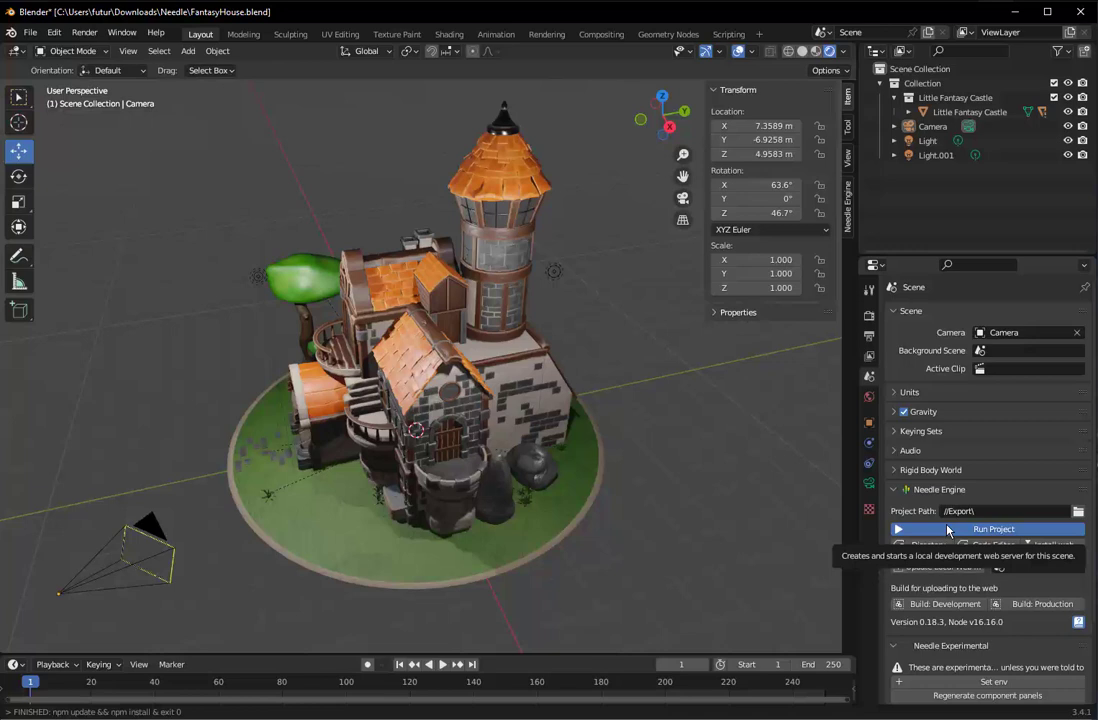
- Select the Camera, show its object properties and collapse the OrbitControls settings
{"action": "left_click", "coordinate": [930, 128]}
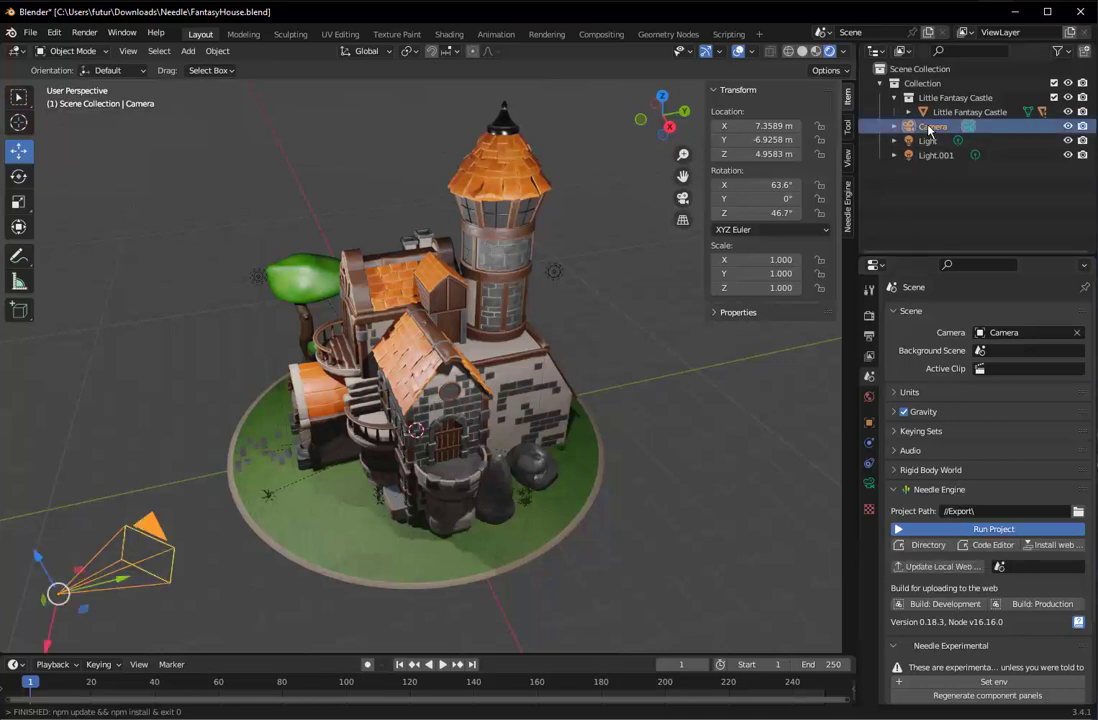
{"action": "left_click", "coordinate": [870, 422]}
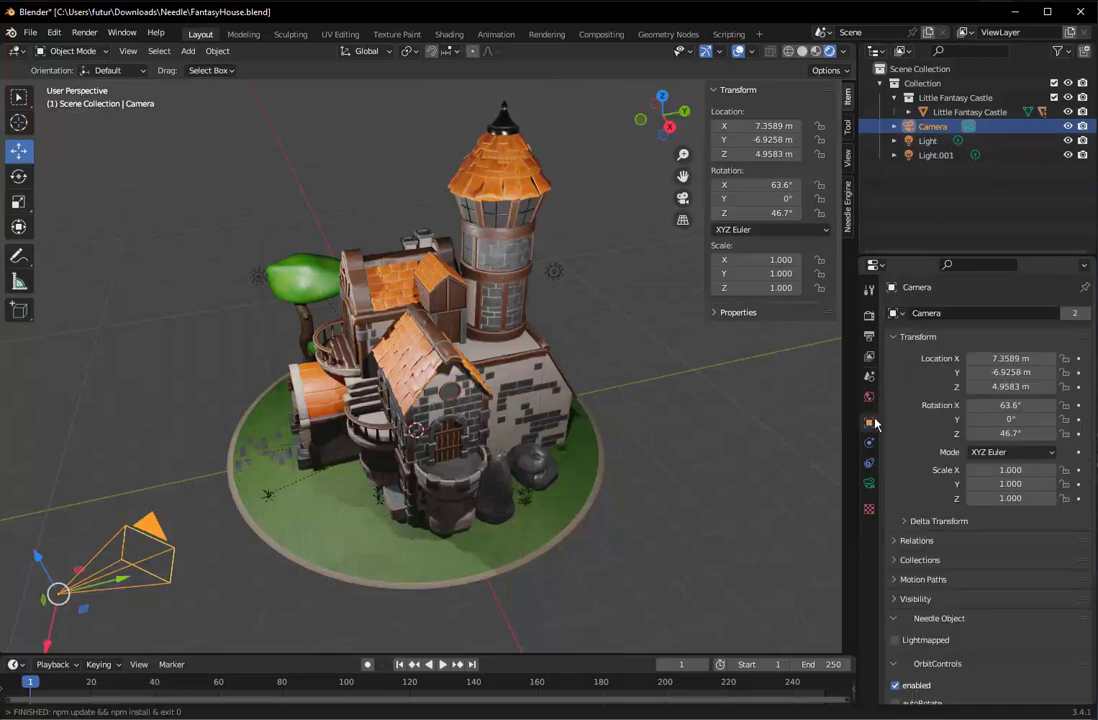
{"action": "scroll", "coordinate": [958, 528], "scroll_direction": "down", "scroll_amount": 4}
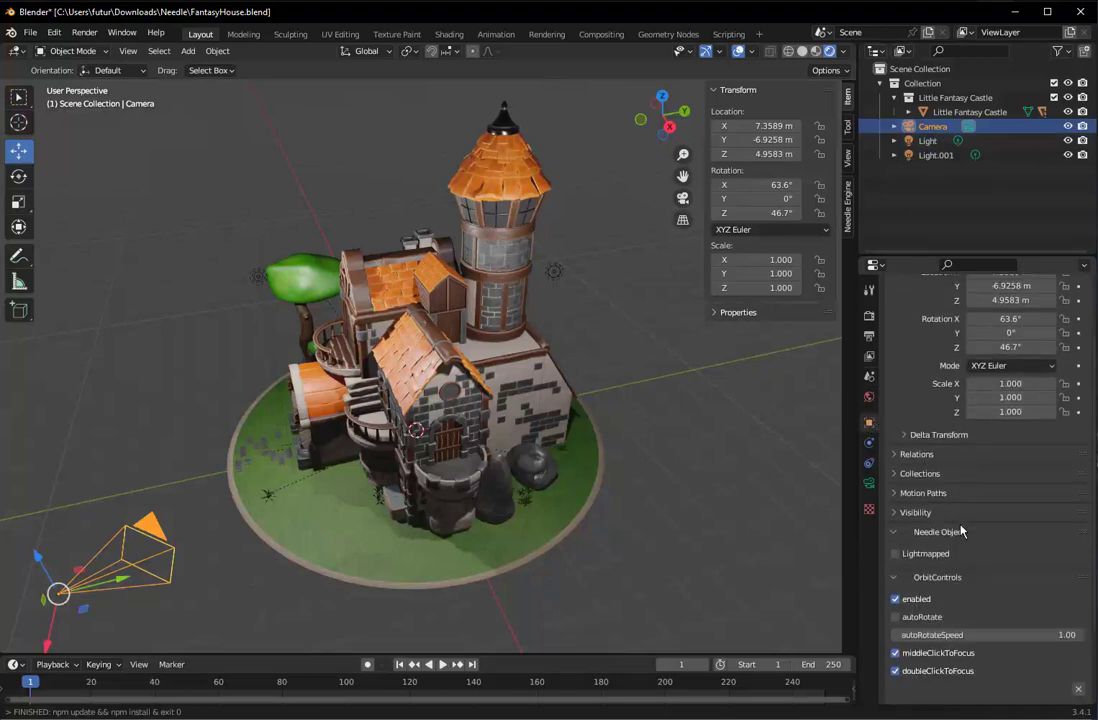
{"action": "scroll", "coordinate": [960, 531], "scroll_direction": "down", "scroll_amount": 1}
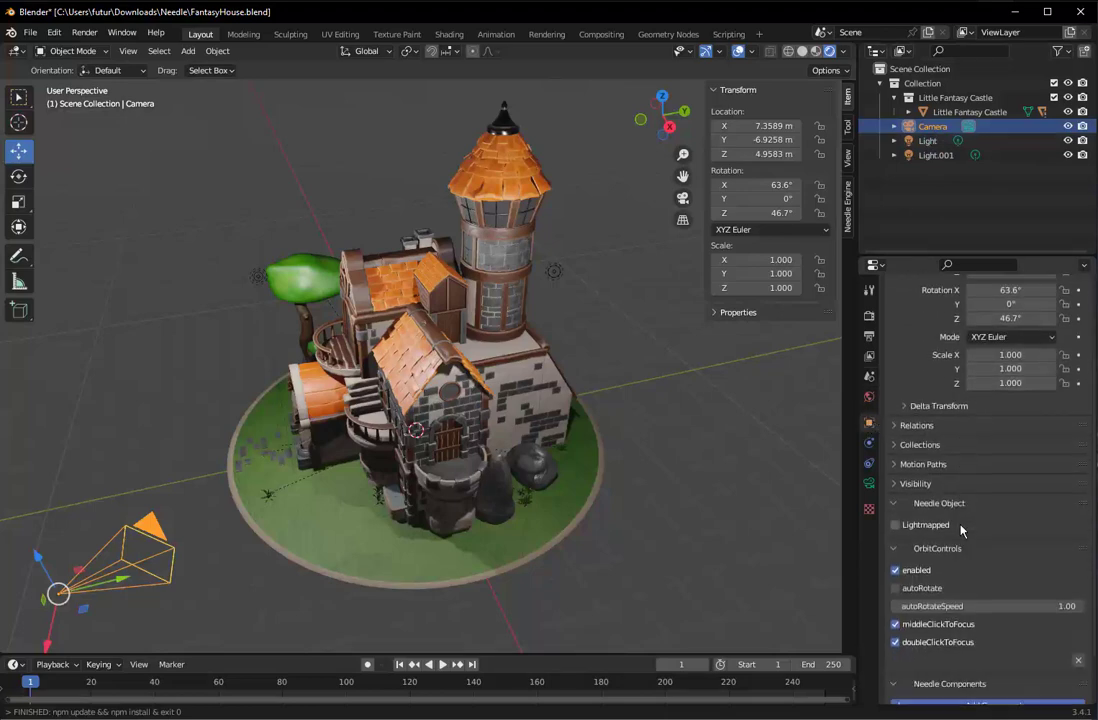
{"action": "left_click", "coordinate": [895, 550]}
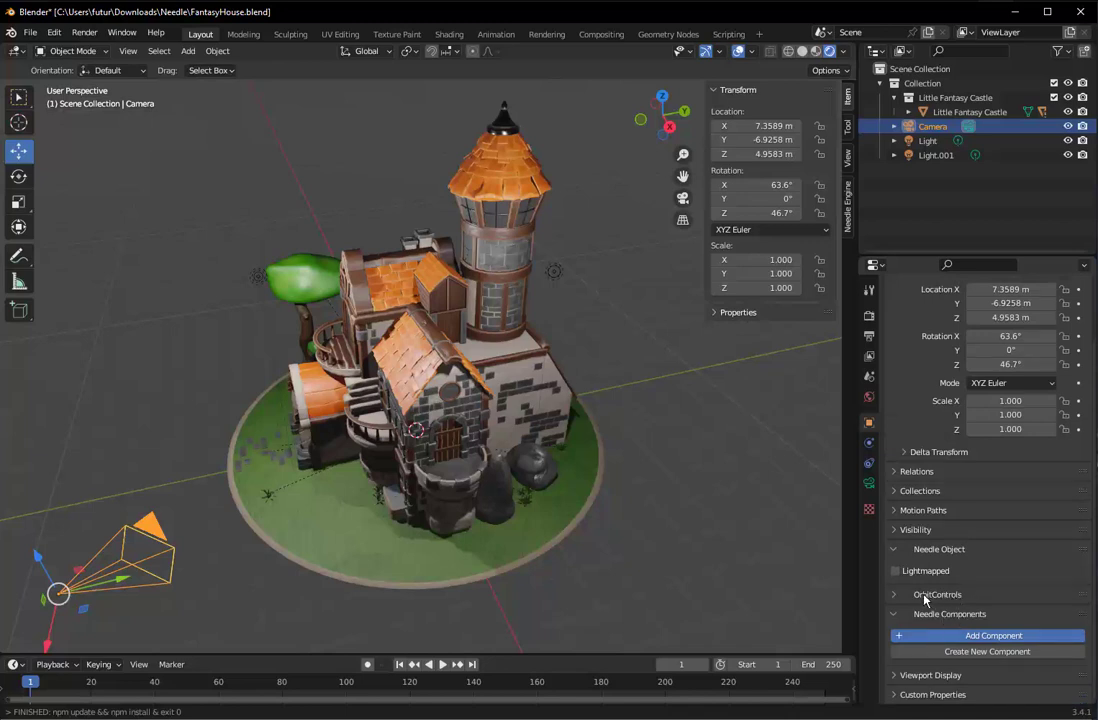
- Add a MeshCollider component to the Camera, then expand and re-collapse OrbitControls
{"action": "left_click", "coordinate": [984, 636]}
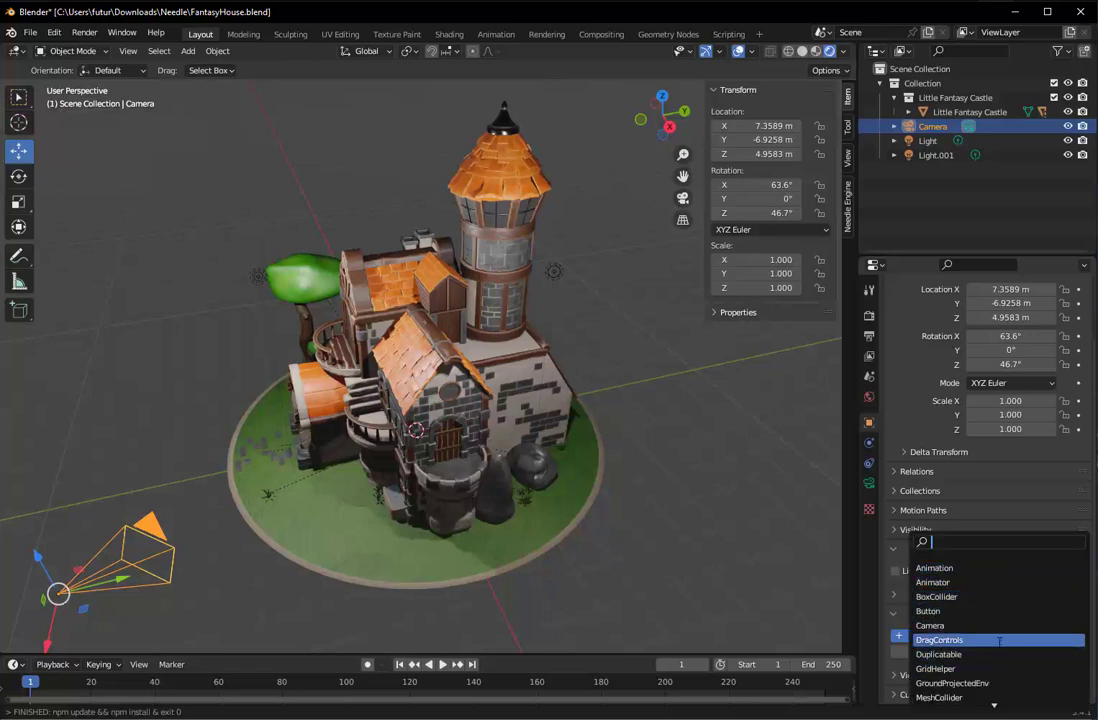
{"action": "left_click", "coordinate": [995, 698]}
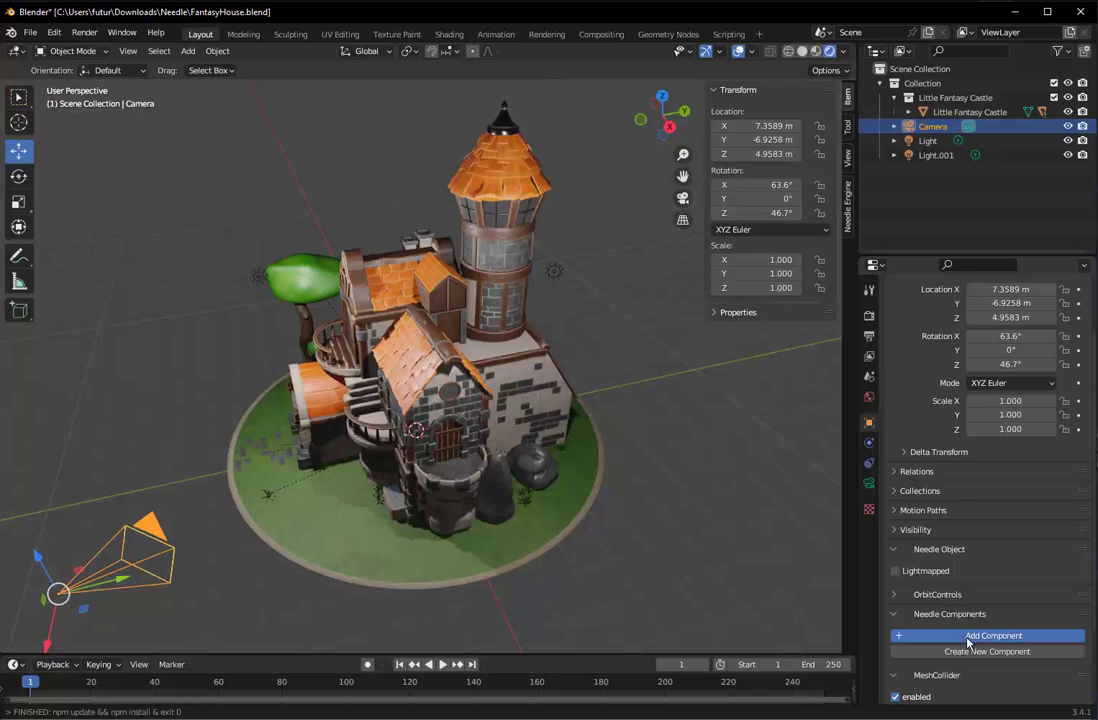
{"action": "left_click", "coordinate": [938, 598]}
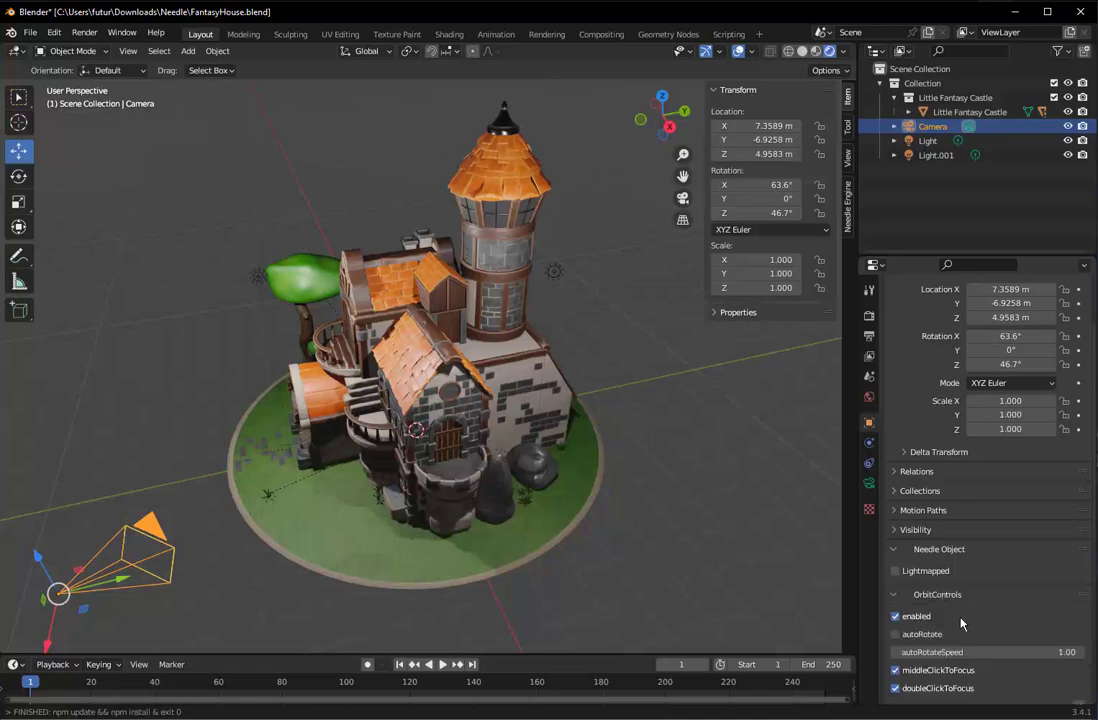
{"action": "scroll", "coordinate": [968, 617], "scroll_direction": "down", "scroll_amount": 1}
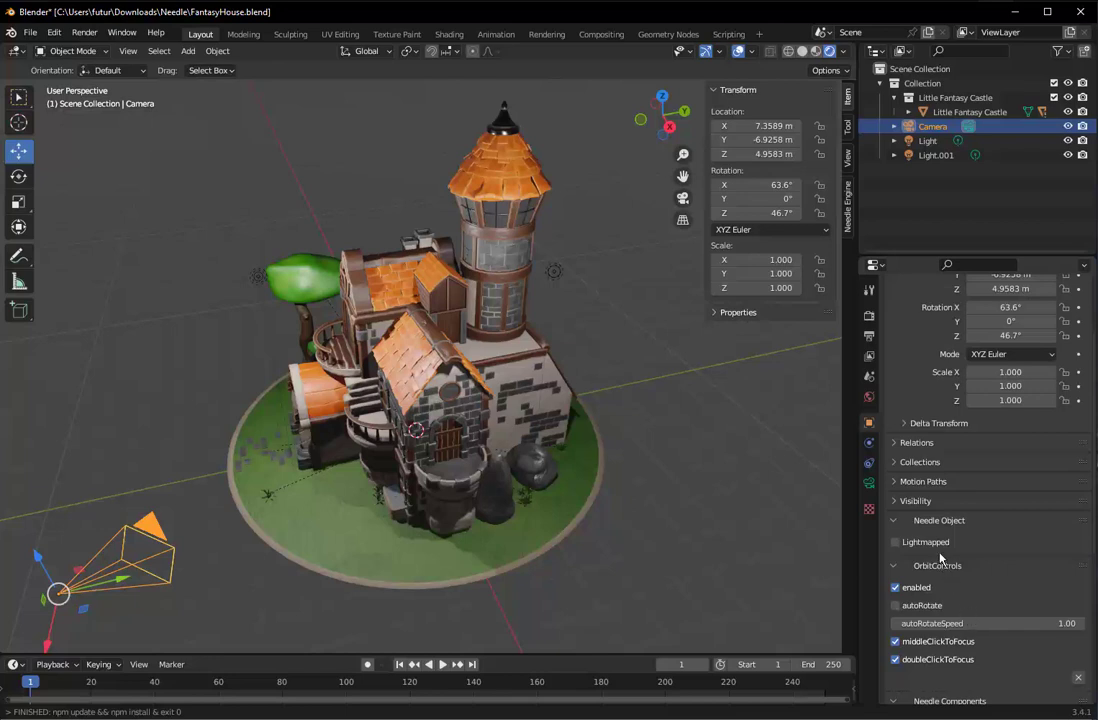
{"action": "left_click", "coordinate": [895, 567]}
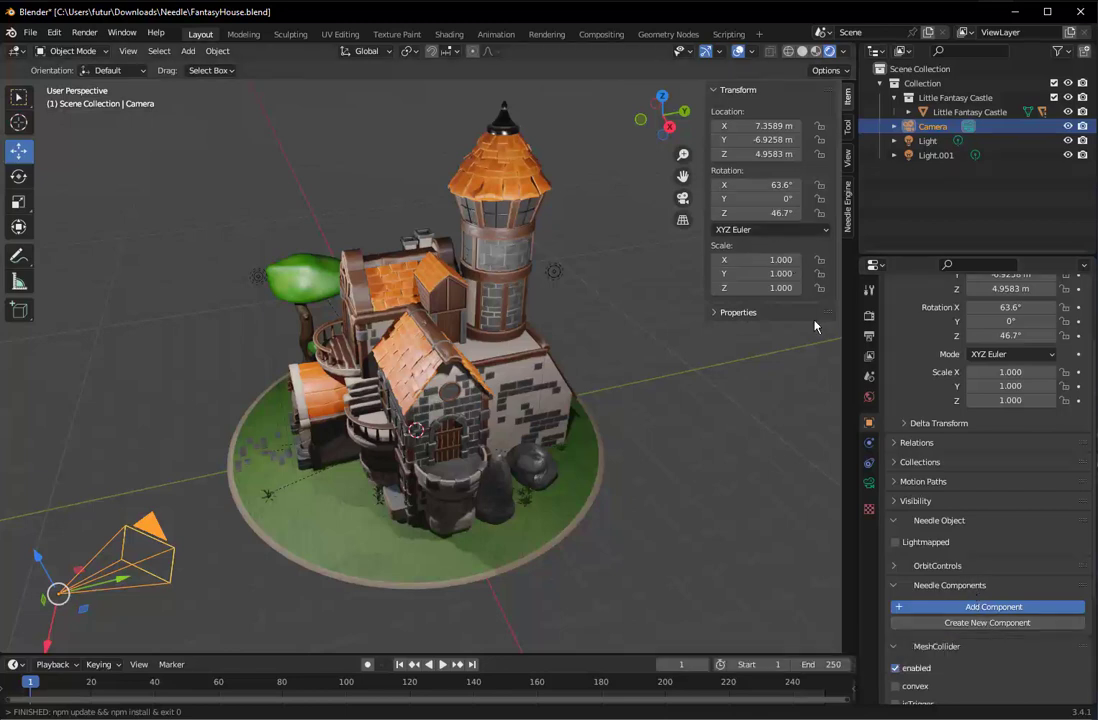
- Switch to the Scene properties tab holding the Needle Engine panel
{"action": "left_click", "coordinate": [869, 377]}
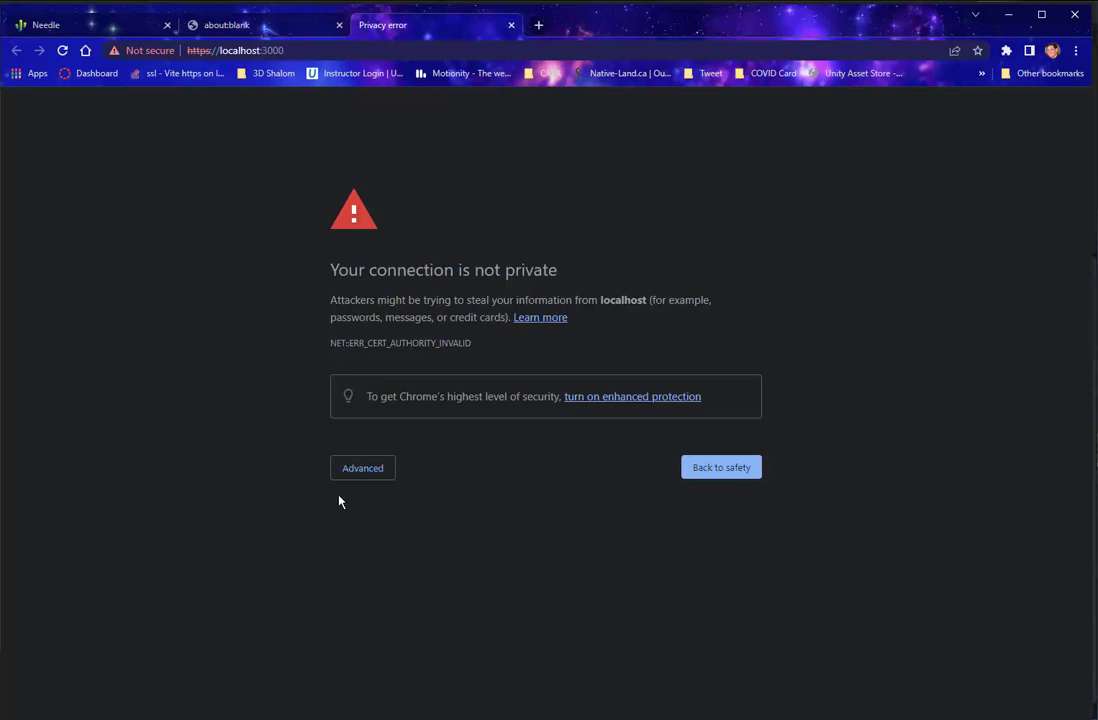
- Proceed past the certificate warning, then zoom and orbit around the castle at localhost:3000
{"action": "left_click", "coordinate": [373, 469]}
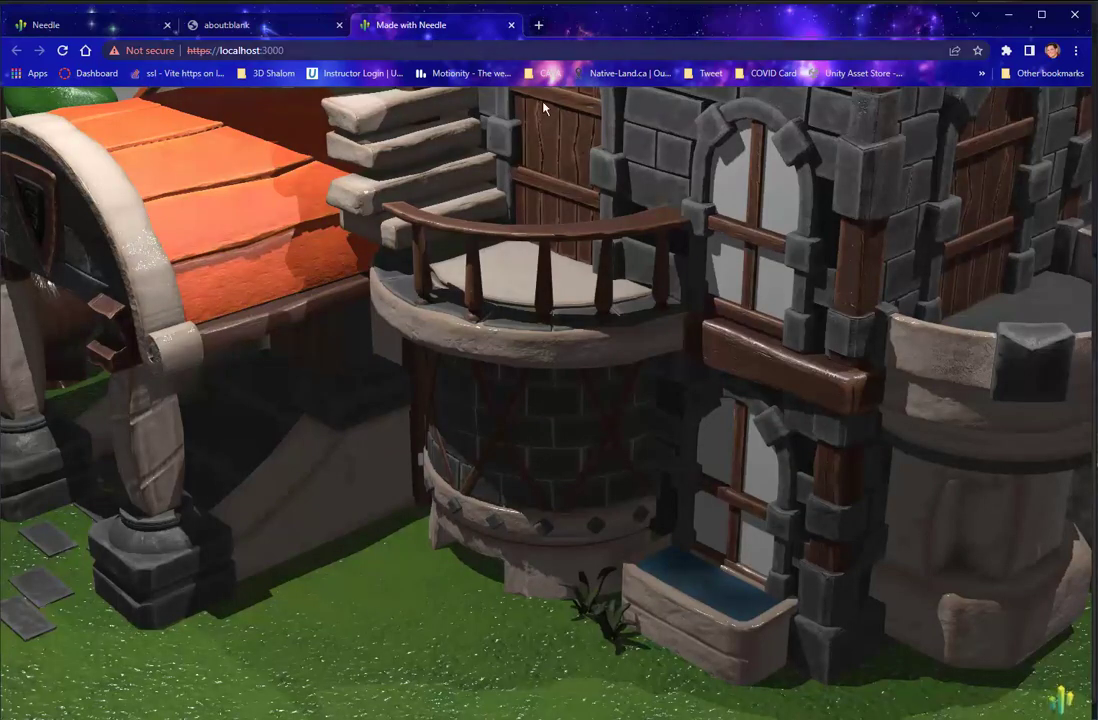
{"action": "scroll", "coordinate": [519, 401], "scroll_direction": "down", "scroll_amount": 5}
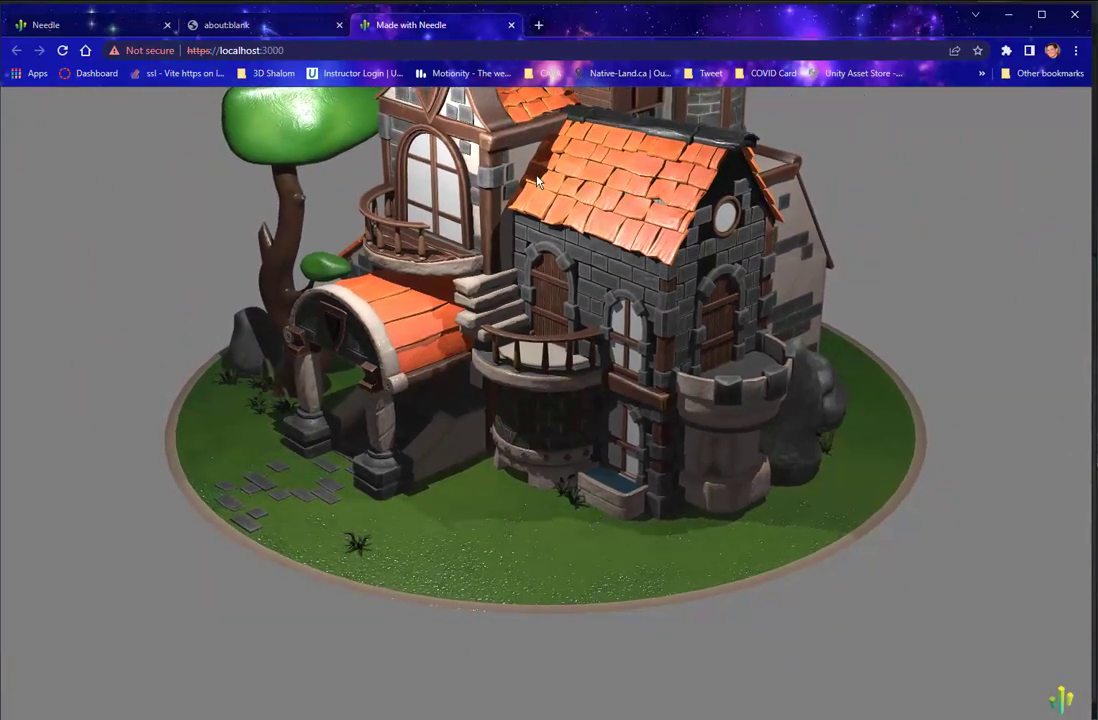
{"action": "scroll", "coordinate": [454, 160], "scroll_direction": "down", "scroll_amount": 3}
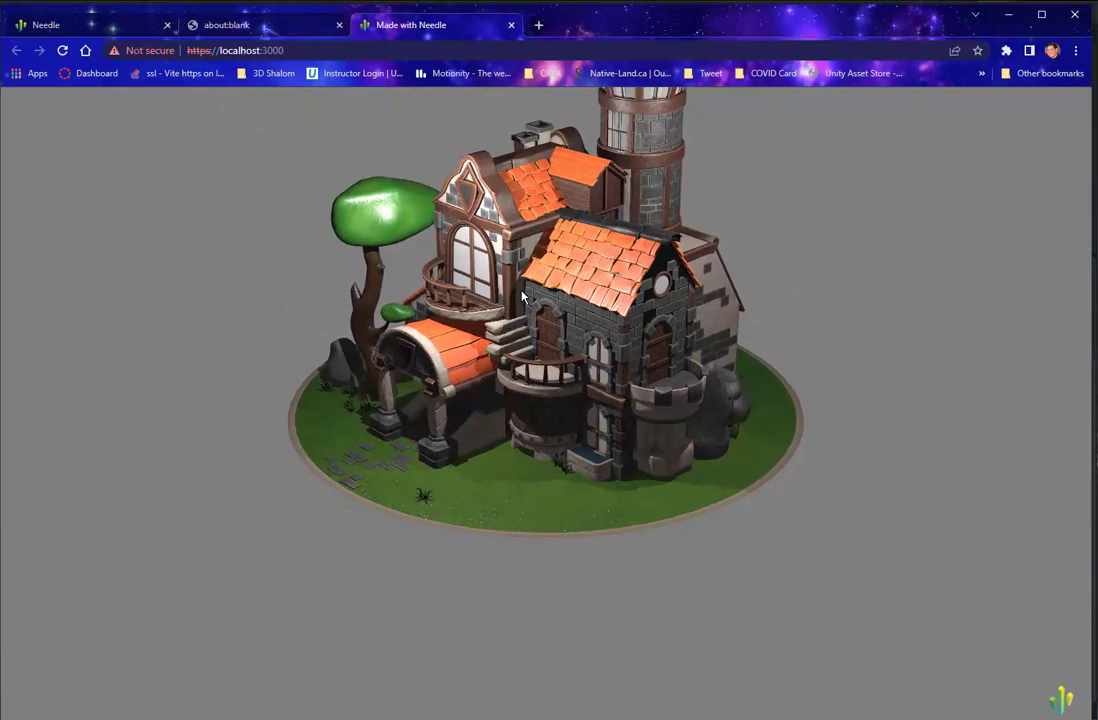
{"action": "scroll", "coordinate": [523, 295], "scroll_direction": "up", "scroll_amount": 4}
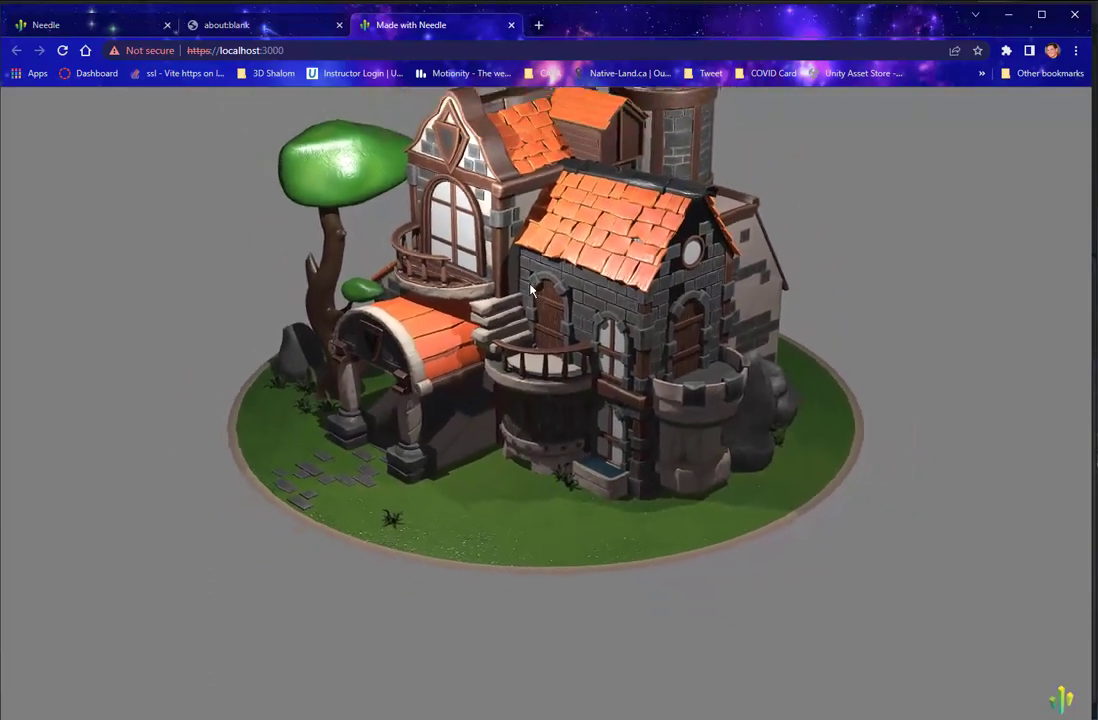
{"action": "scroll", "coordinate": [535, 320], "scroll_direction": "down", "scroll_amount": 3}
{"action": "scroll", "coordinate": [535, 330], "scroll_direction": "up", "scroll_amount": 3}
{"action": "scroll", "coordinate": [541, 363], "scroll_direction": "down", "scroll_amount": 4}
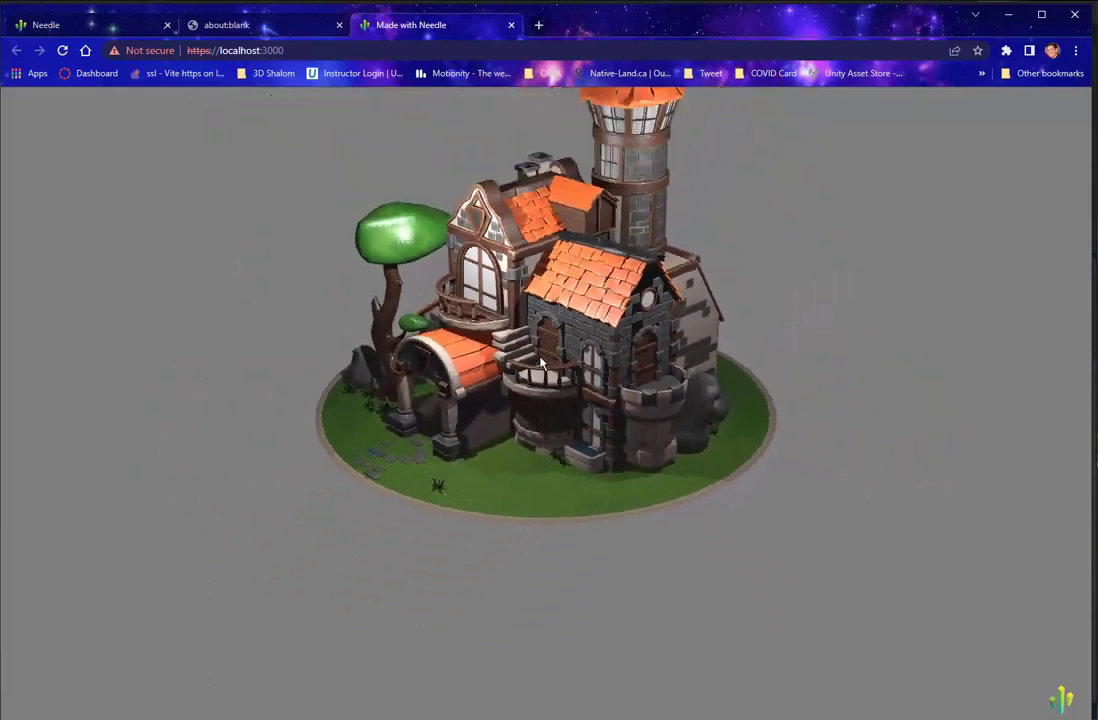
{"action": "scroll", "coordinate": [541, 363], "scroll_direction": "down", "scroll_amount": 2}
{"action": "scroll", "coordinate": [460, 259], "scroll_direction": "up", "scroll_amount": 5}
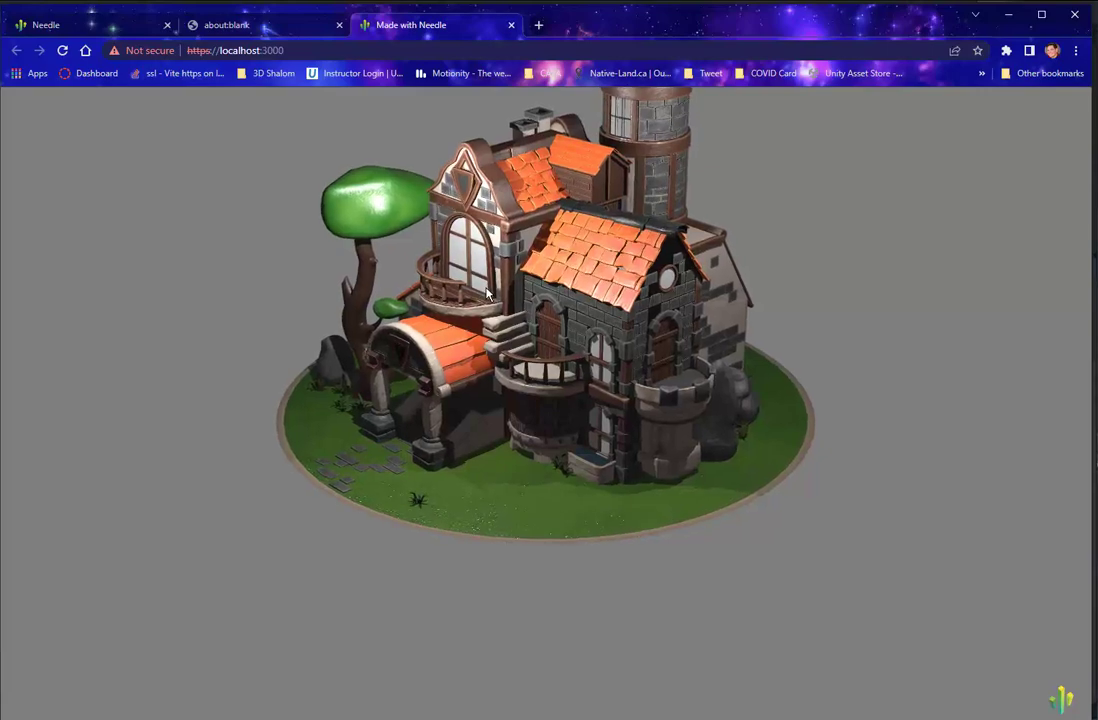
{"action": "left_click_drag", "start_coordinate": [487, 291], "coordinate": [788, 395]}
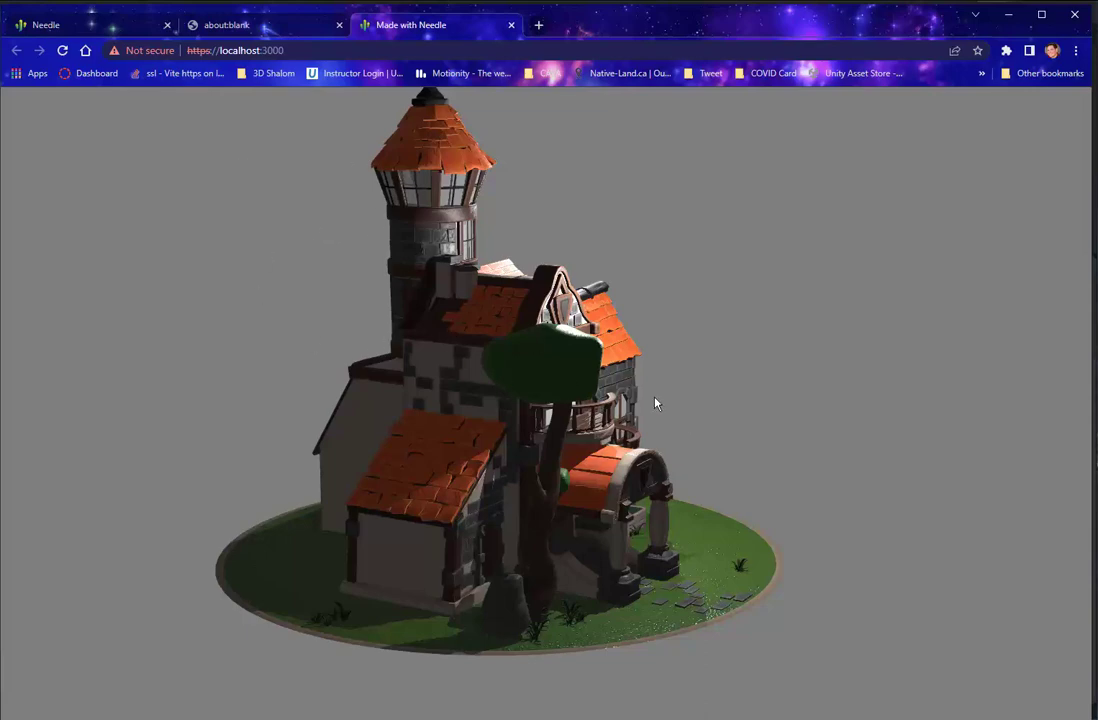
{"action": "left_click_drag", "start_coordinate": [655, 404], "coordinate": [451, 296]}
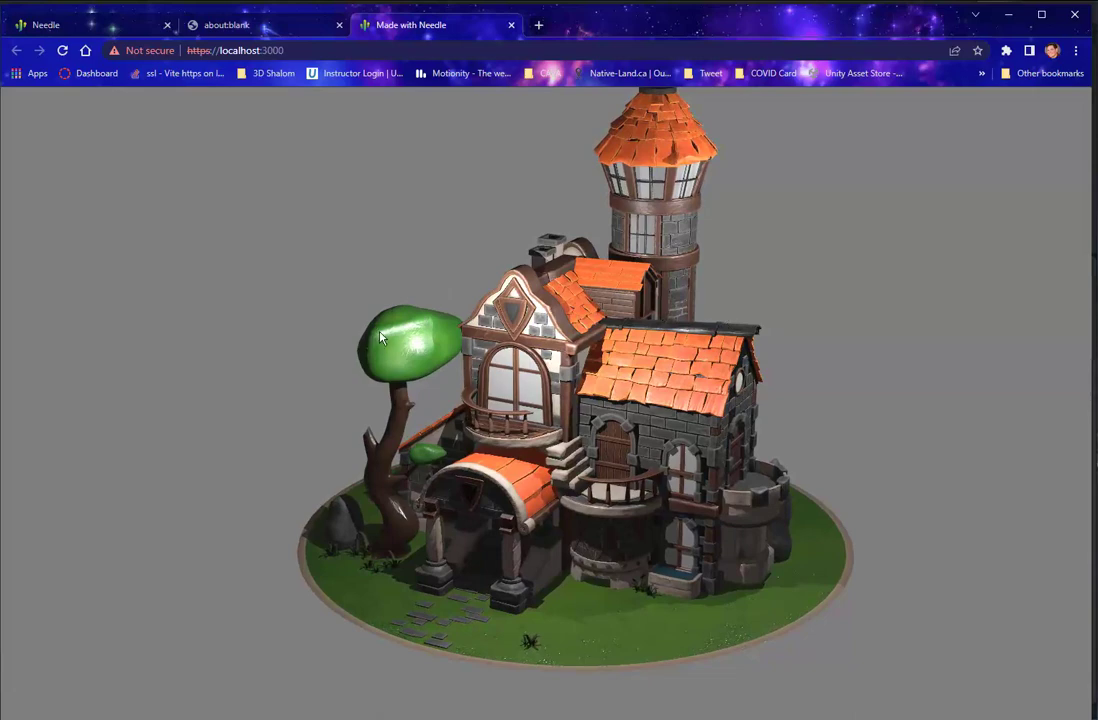
- Return to Blender and open the project's Export folder from the Needle Engine panel
{"action": "key", "text": "alt+Tab"}
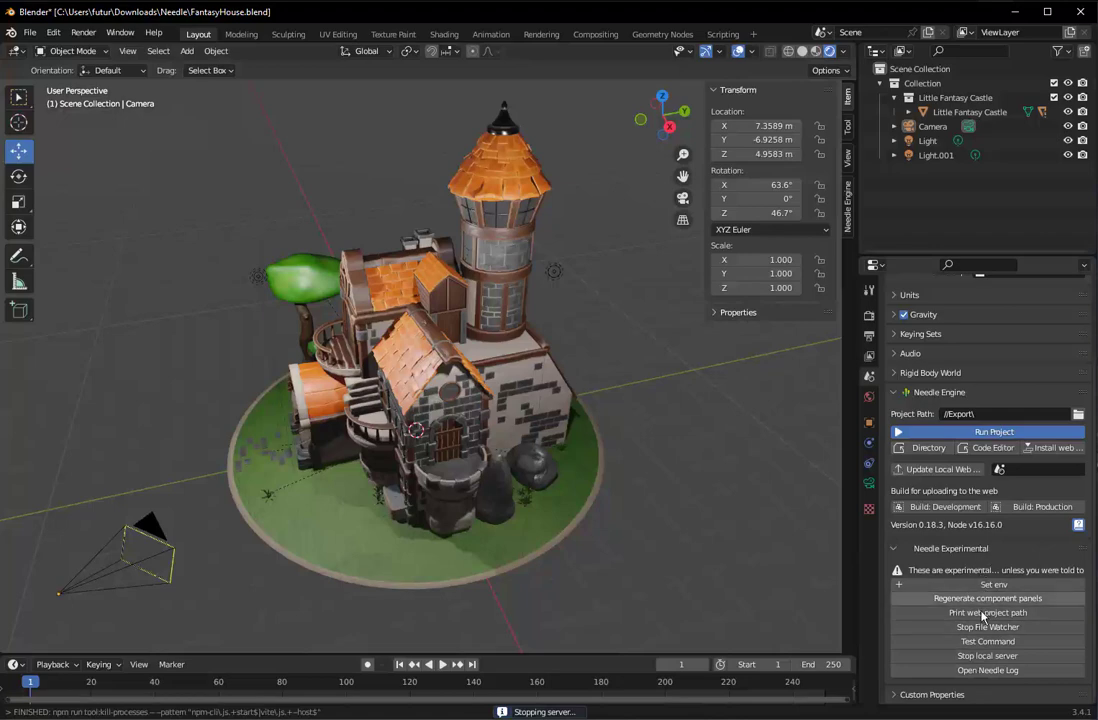
{"action": "left_click", "coordinate": [921, 449]}
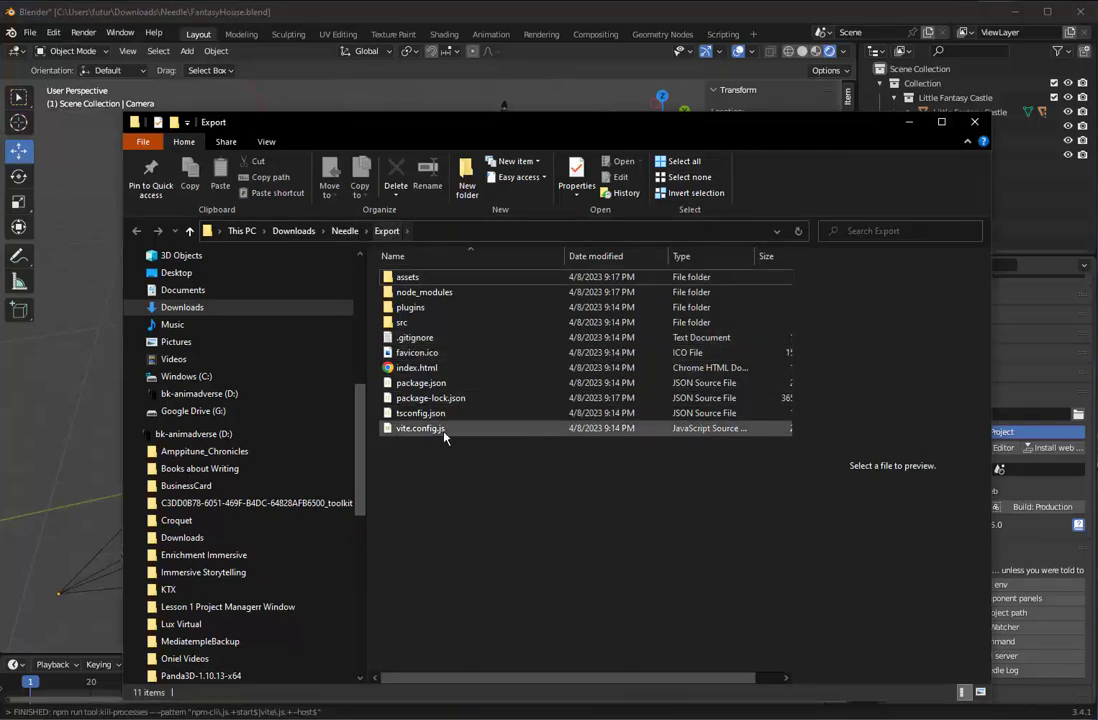
- Preview index.html, node_modules and vite.config.js in the Export folder
{"action": "left_click", "coordinate": [408, 368]}
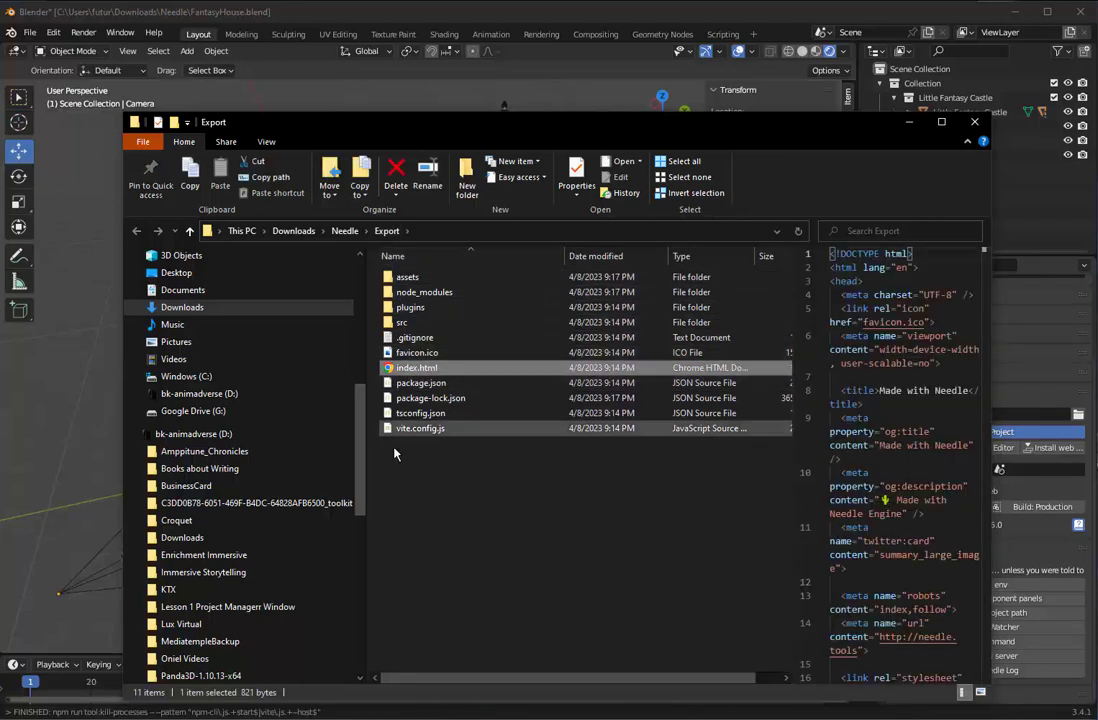
{"action": "left_click", "coordinate": [410, 294]}
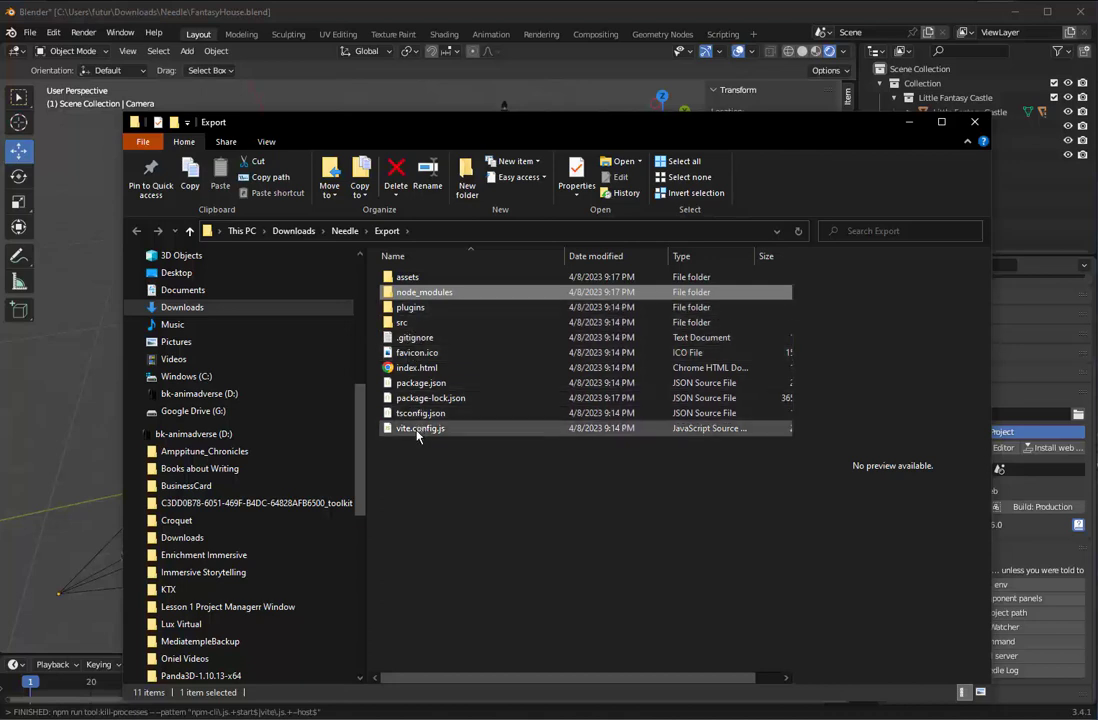
{"action": "left_click", "coordinate": [420, 430]}
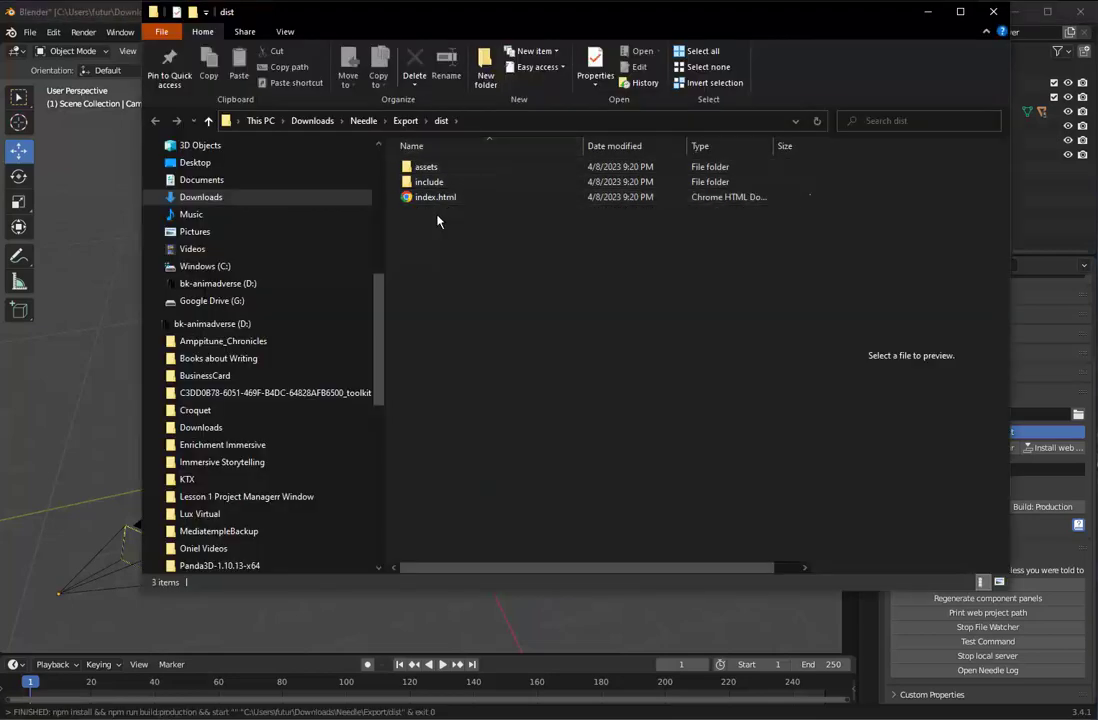
- Inspect dist's include and assets folders, select scene.glb, then minimize Explorer
{"action": "left_click", "coordinate": [433, 199]}
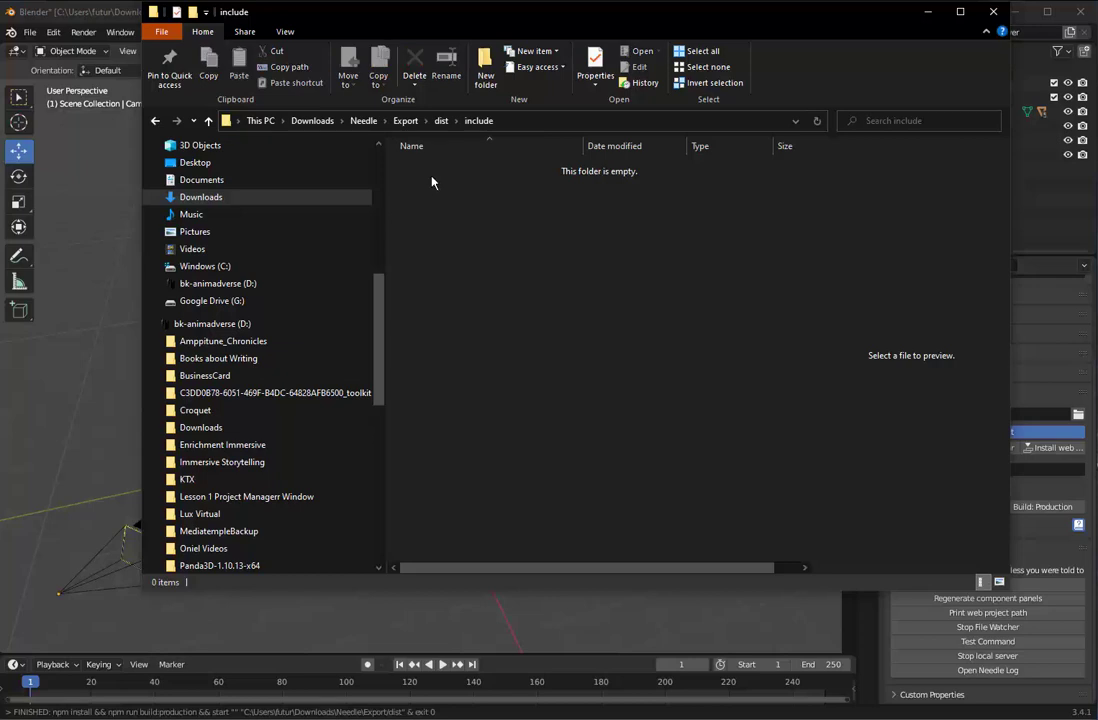
{"action": "left_click", "coordinate": [442, 121]}
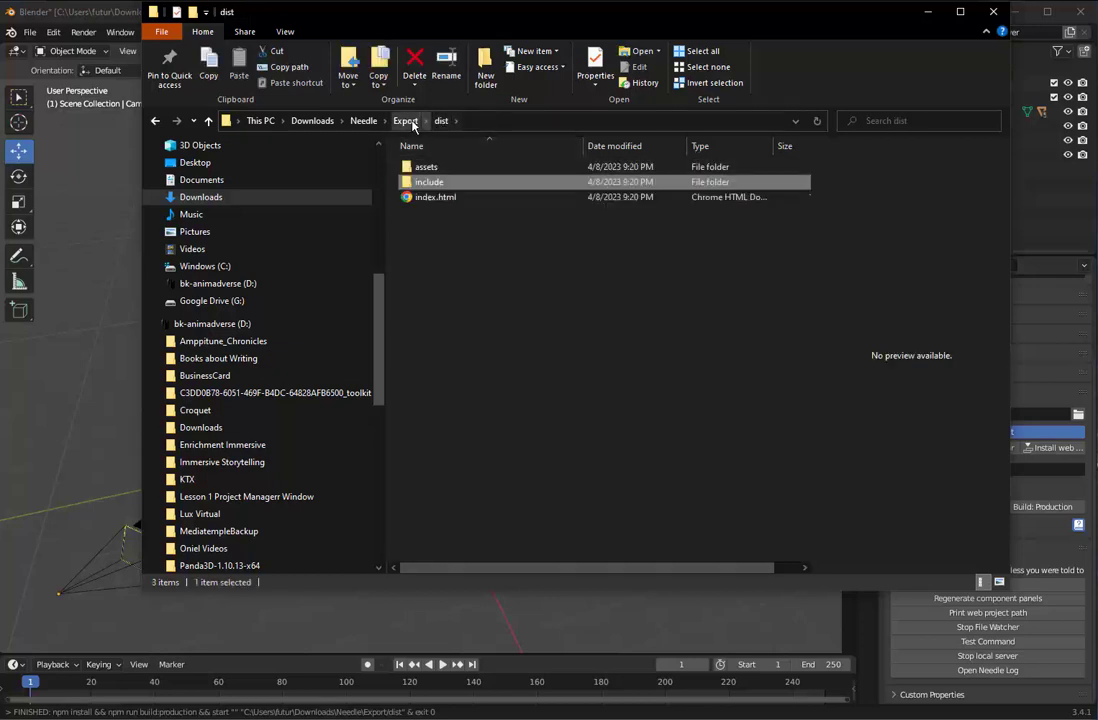
{"action": "double_click", "coordinate": [423, 167]}
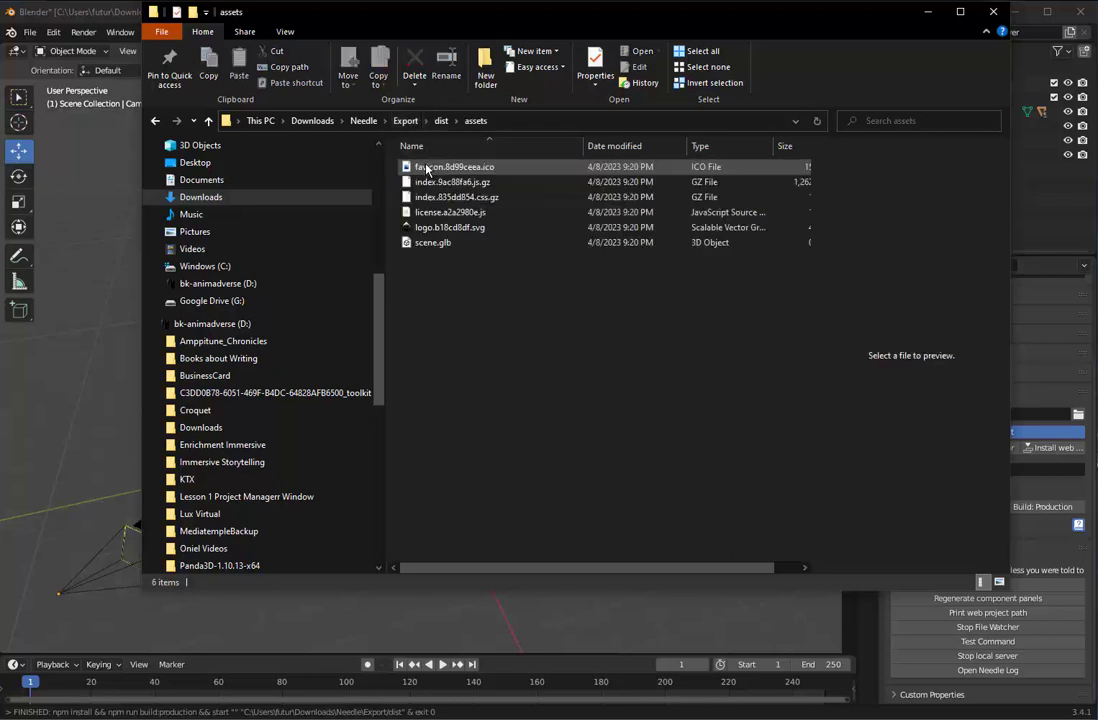
{"action": "left_click", "coordinate": [440, 213]}
{"action": "left_click", "coordinate": [383, 234]}
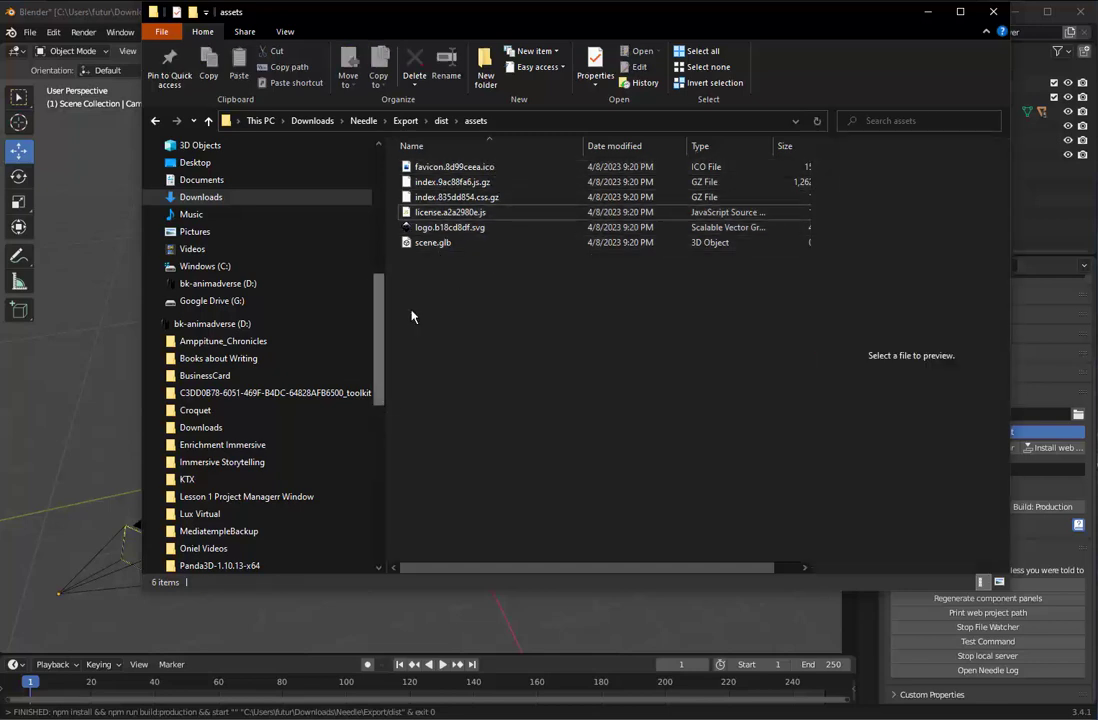
{"action": "left_click", "coordinate": [428, 245]}
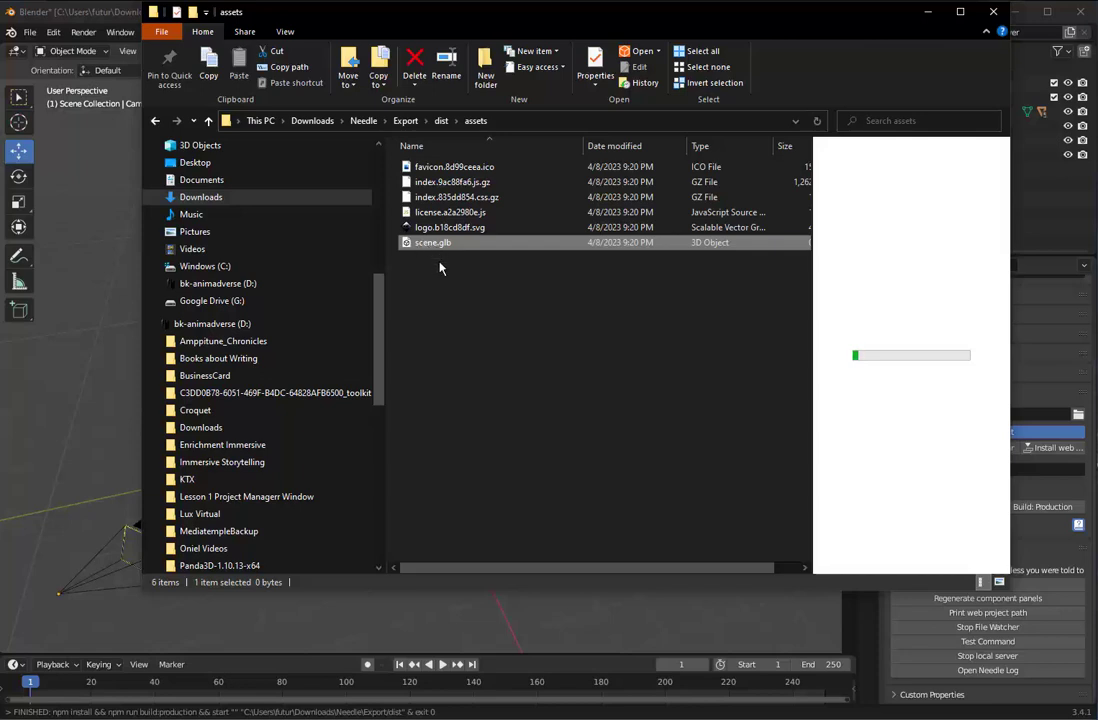
{"action": "left_click", "coordinate": [928, 18]}
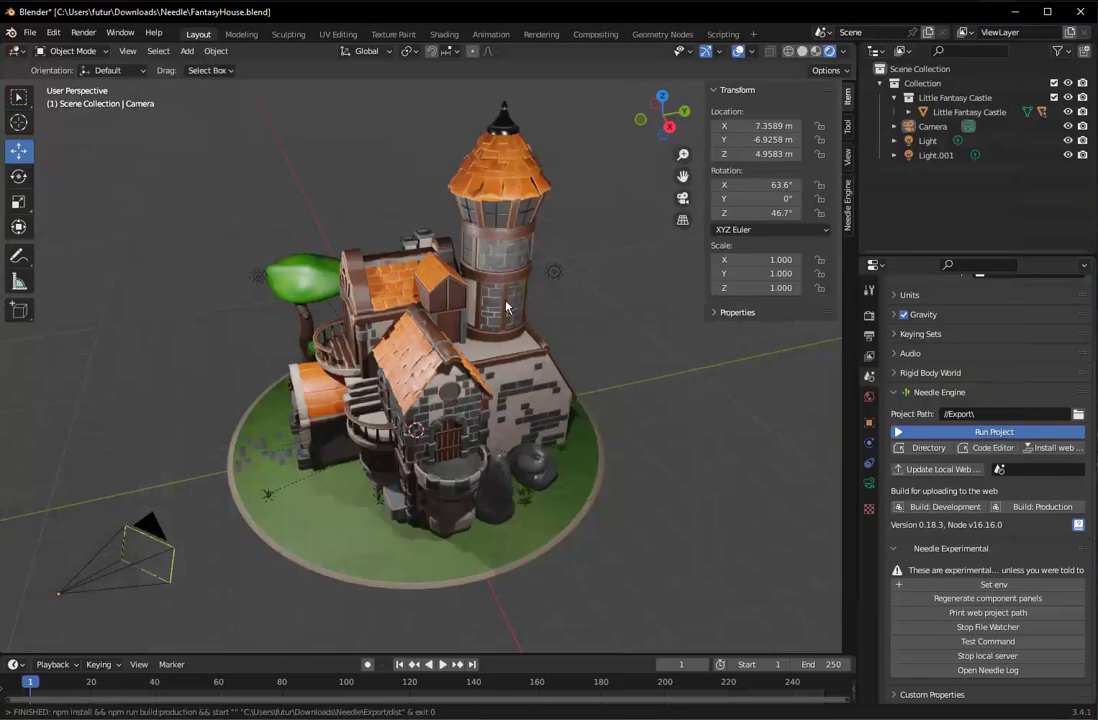